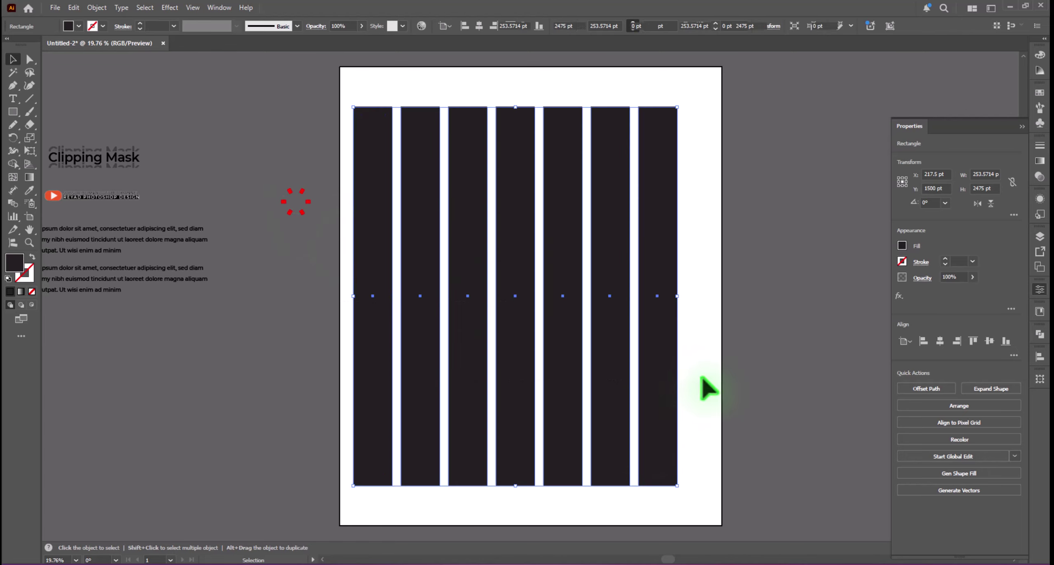
# Scale the seven black bars down proportionally about their centre to 2300 pt high.
pyautogui.moveTo(519, 486); pyautogui.dragTo(518, 482)
pyautogui.moveTo(611, 405); pyautogui.dragTo(610, 383)
pyautogui.click(777, 361)
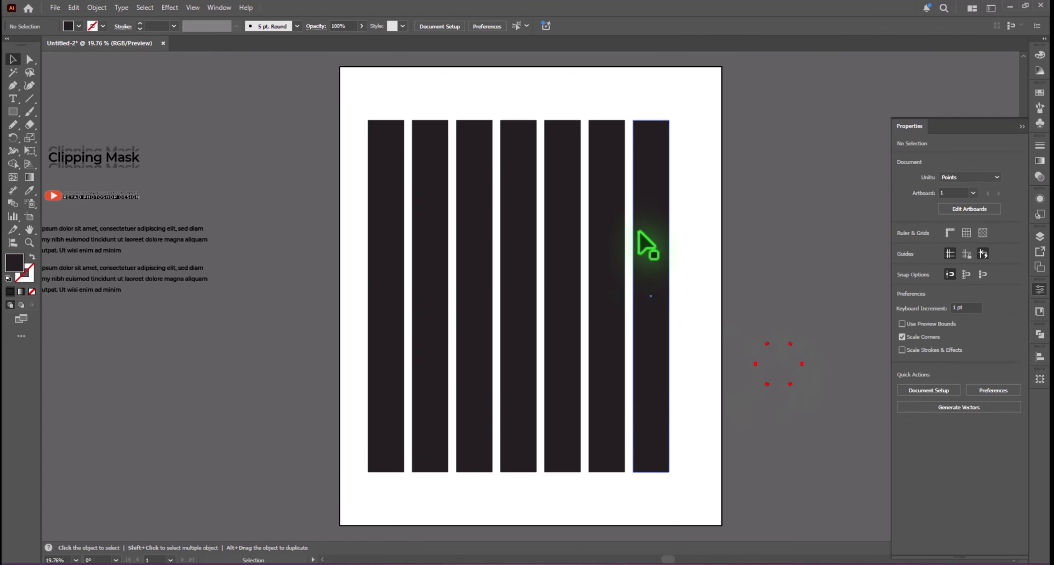
# Shorten the sixth bar symmetrically to about 2043 pt high, repeating the same scaling progressively on the fifth, fourth and third bars.
pyautogui.click(606, 200)
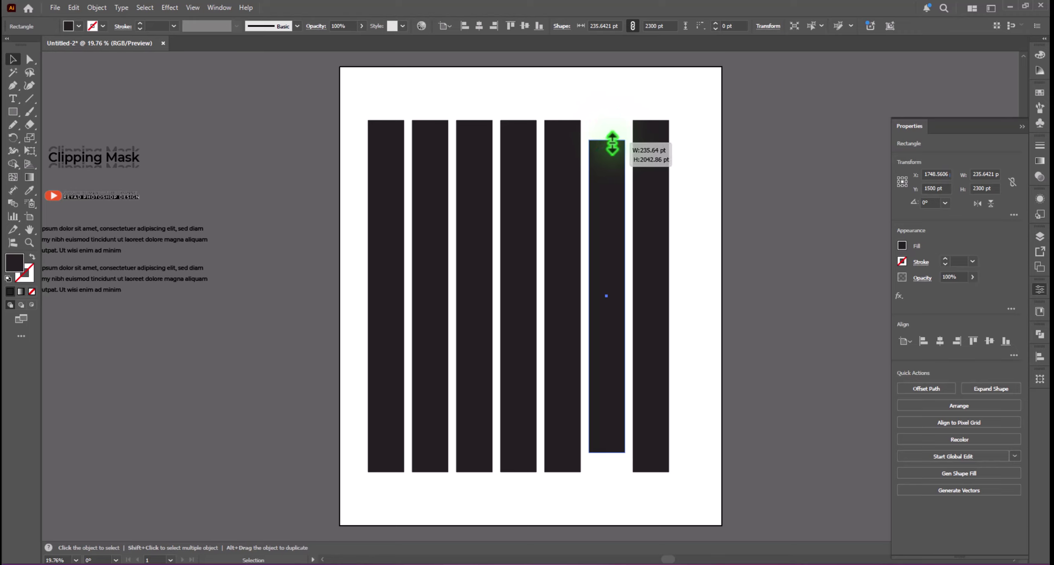
pyautogui.moveTo(613, 143); pyautogui.dragTo(612, 142)
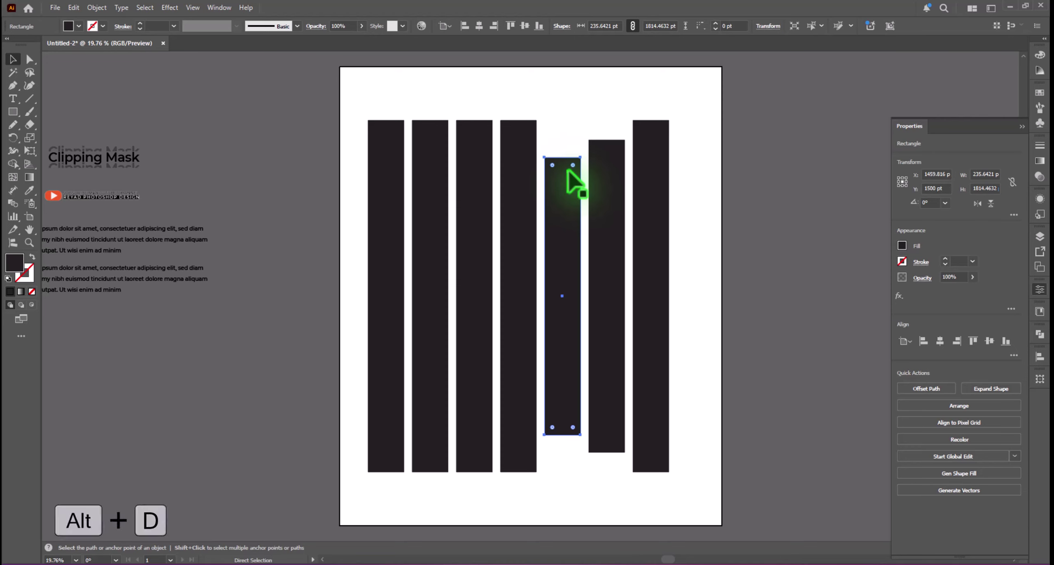
pyautogui.press('v')
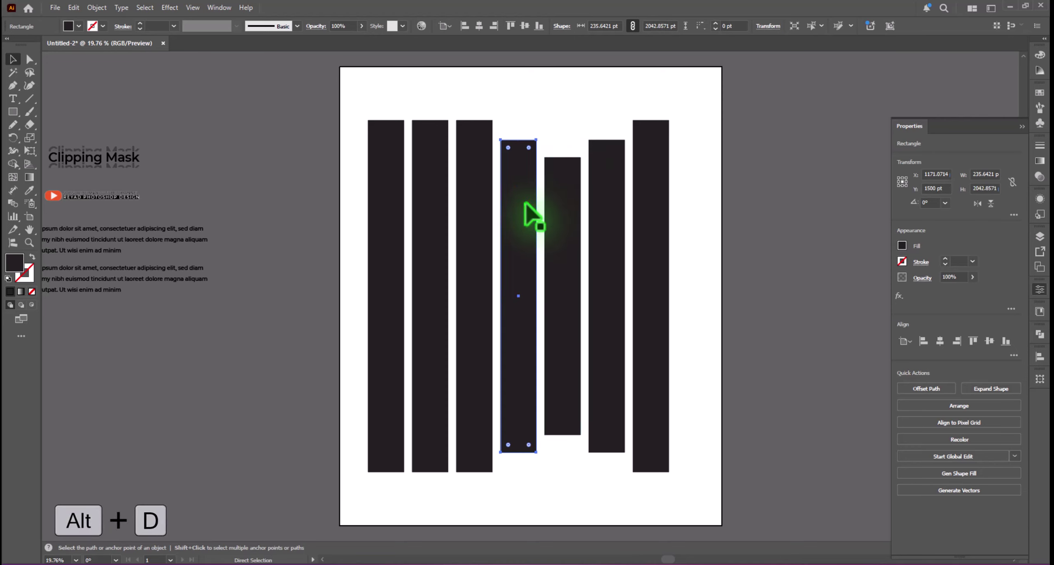
pyautogui.press('v')
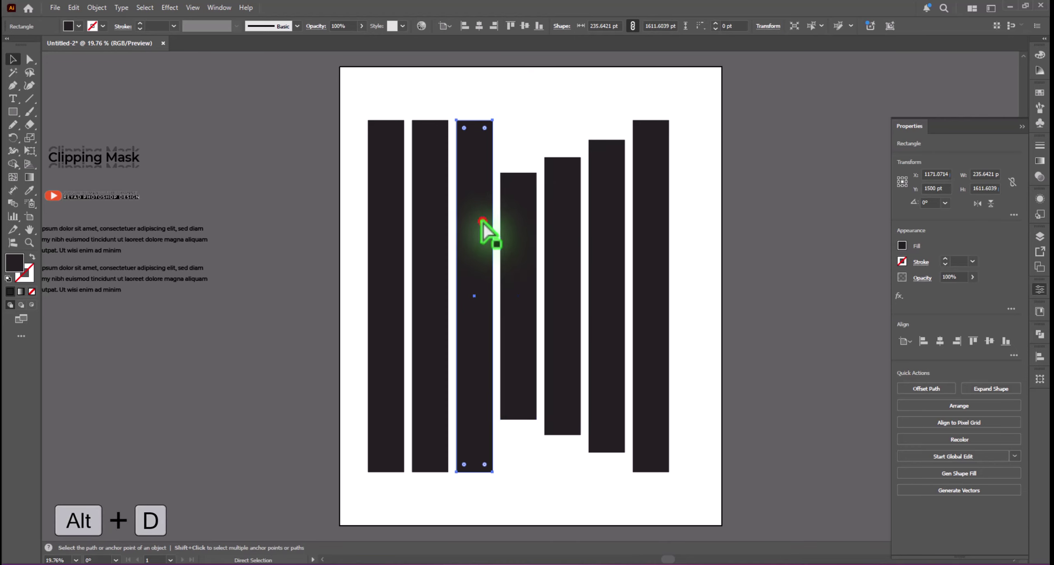
pyautogui.press('v')
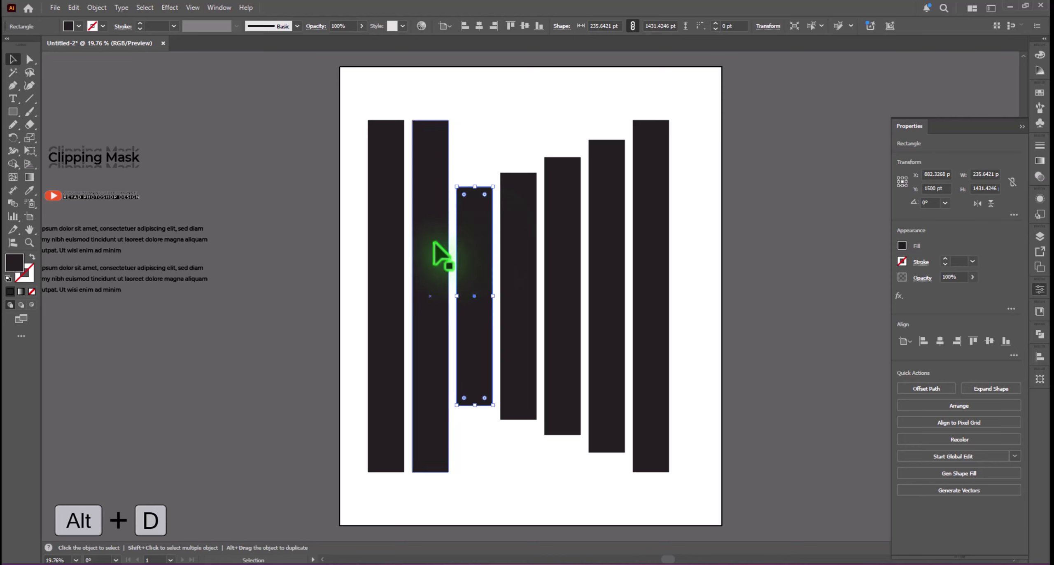
# Repeat the scaling progressively on the second and first bars to continue the stepped heights, with the second about 1271 pt high.
pyautogui.click(435, 247)
pyautogui.hotkey('alt', 'd')
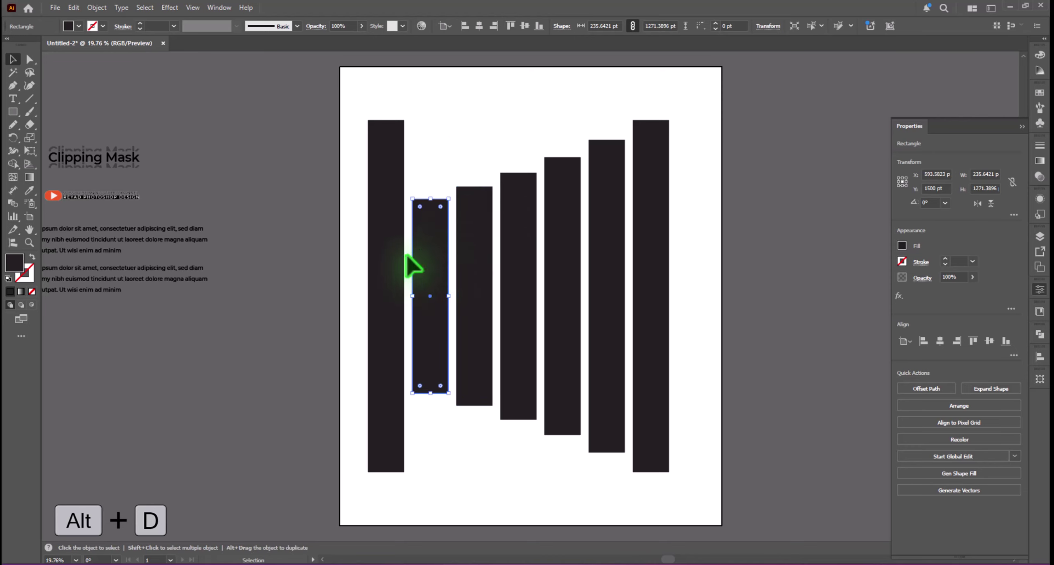
pyautogui.click(392, 254)
pyautogui.hotkey('alt', 'd')
pyautogui.hotkey('alt', 'd')
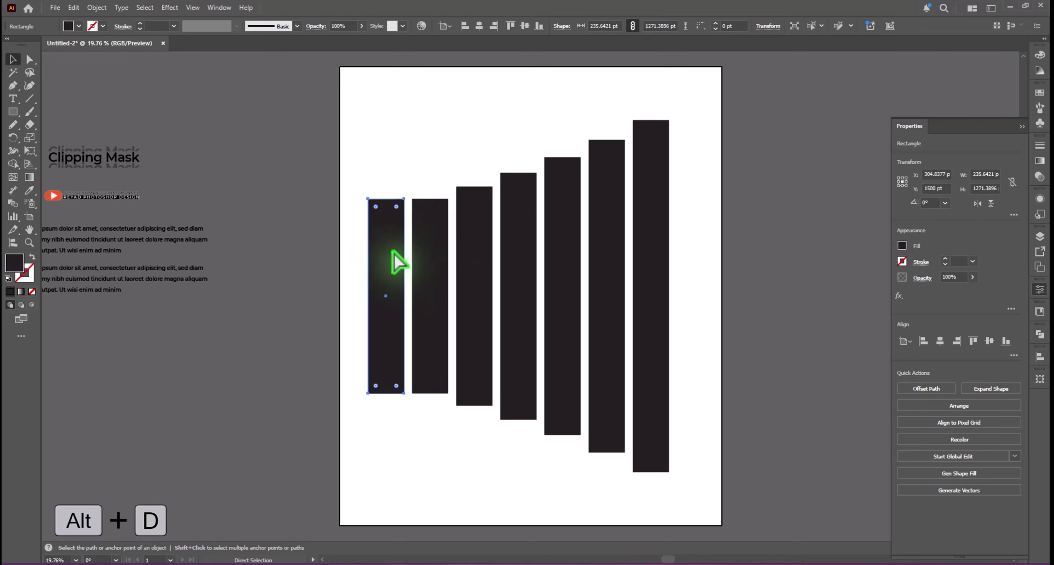
pyautogui.click(725, 315)
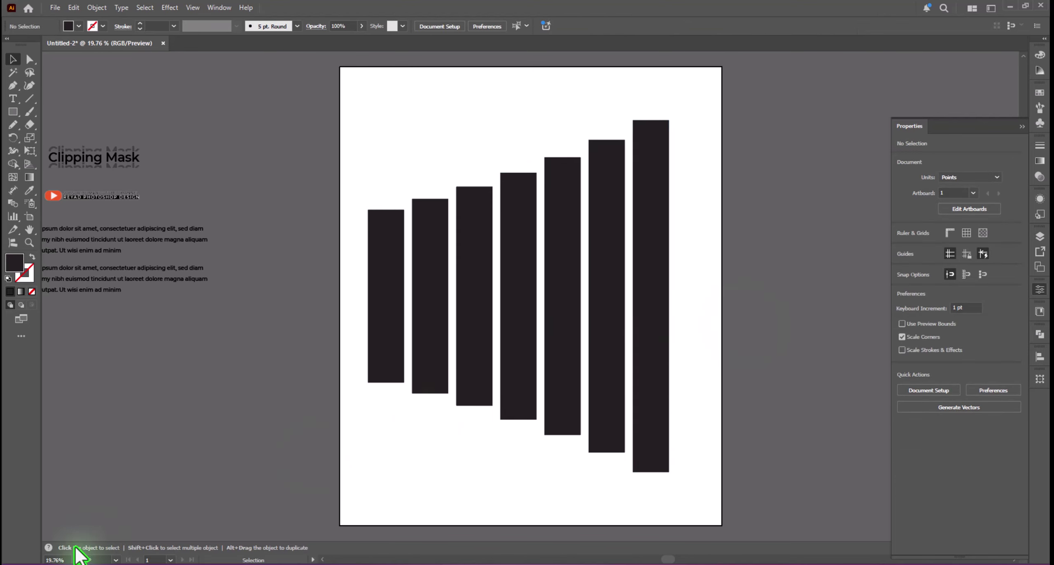
# Bring black-boy-posing.jpg from the Downloads folder into the Illustrator document by copying and pasting it.
pyautogui.click(202, 521)
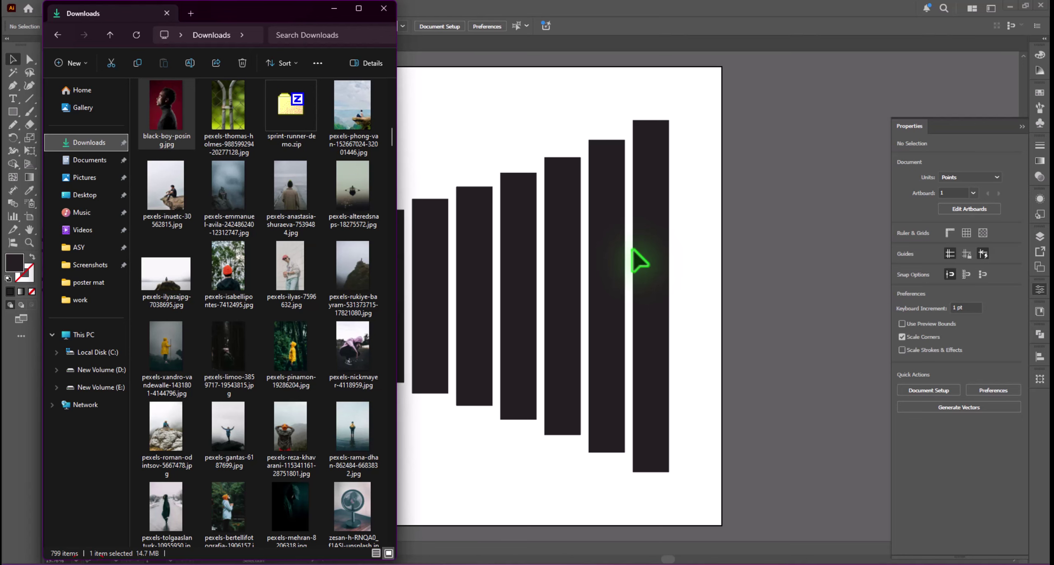
pyautogui.click(334, 9)
pyautogui.hotkey('ctrl', 'v')
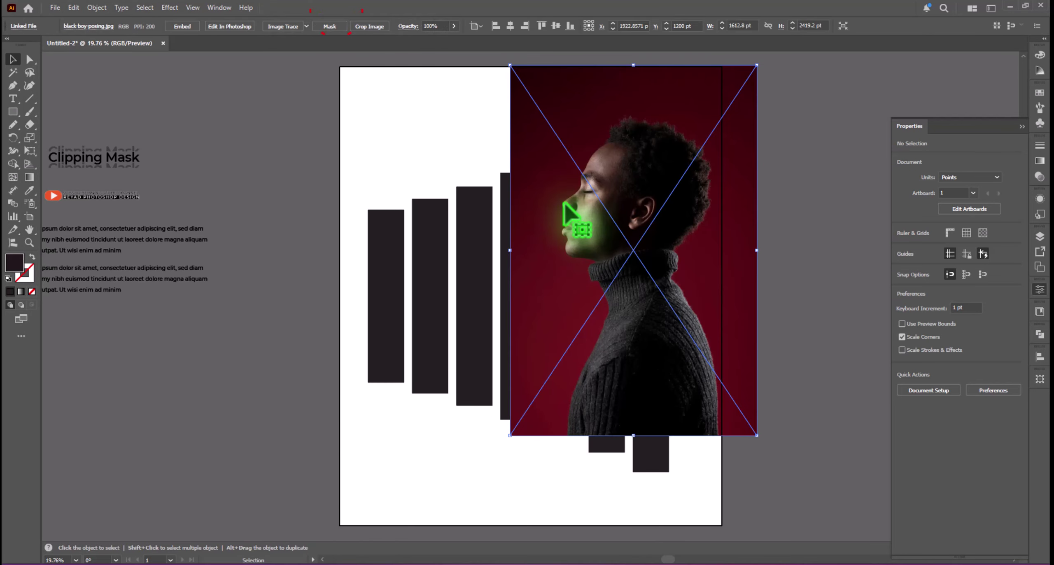
# Reflect the portrait photo across the vertical axis and move it down about 360 pt.
pyautogui.rightClick(615, 249)
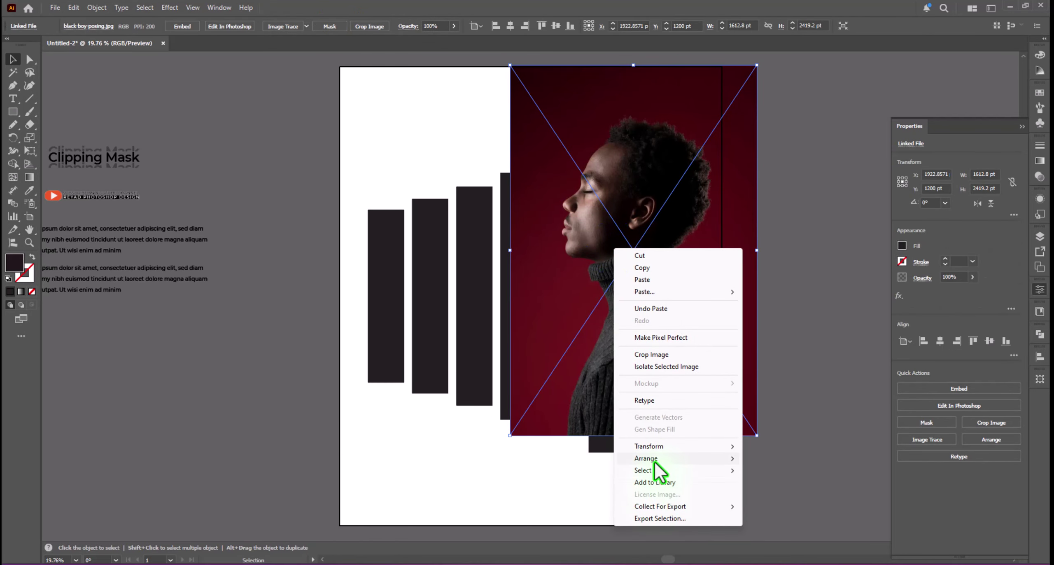
pyautogui.moveTo(656, 462)
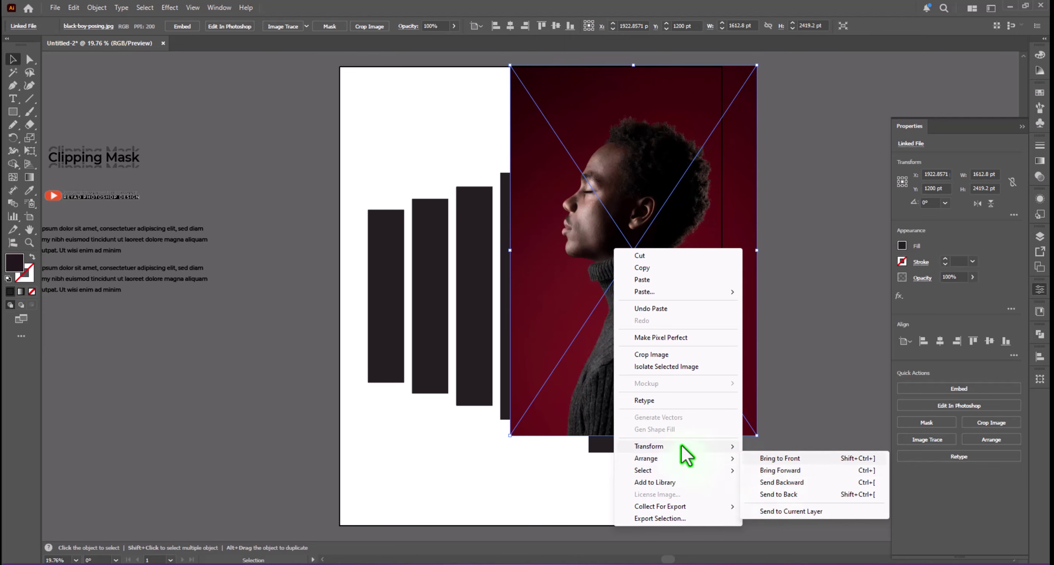
pyautogui.moveTo(682, 446)
pyautogui.click(773, 488)
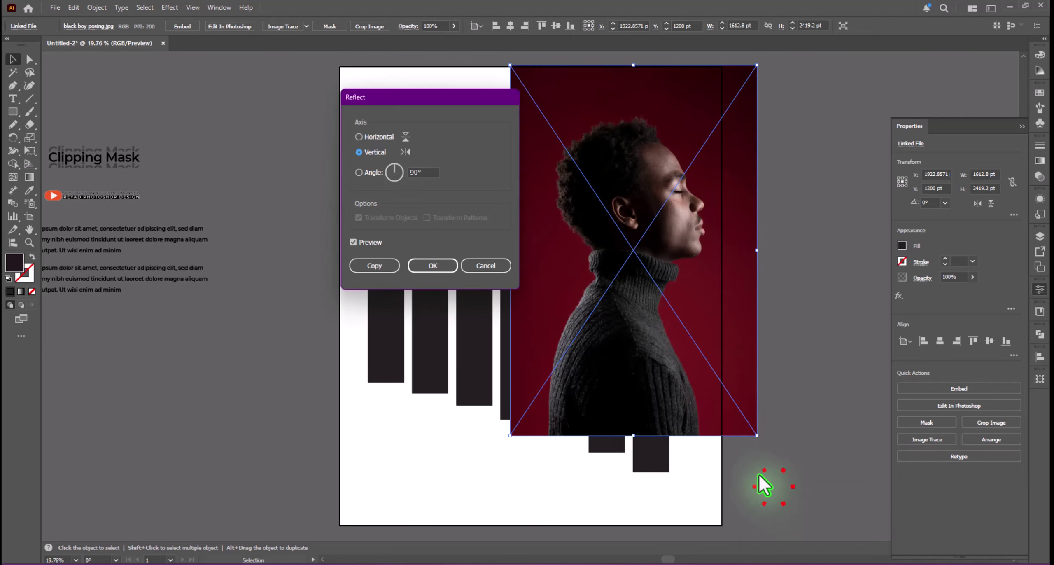
pyautogui.click(430, 267)
pyautogui.moveTo(673, 353); pyautogui.dragTo(677, 412)
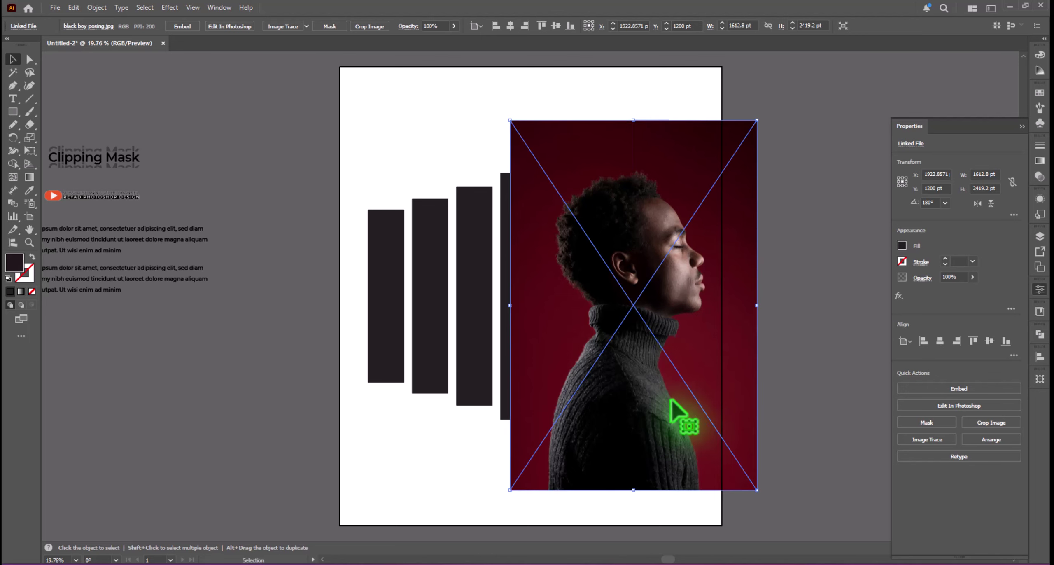
# Send the portrait photo to the back, behind all the black bars.
pyautogui.rightClick(626, 348)
pyautogui.click(630, 393)
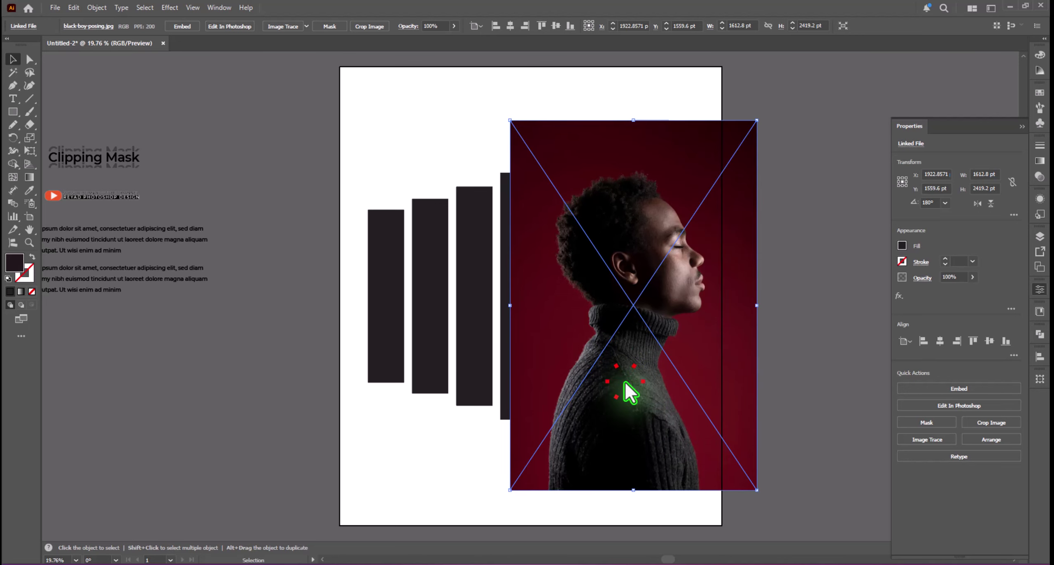
pyautogui.rightClick(625, 381)
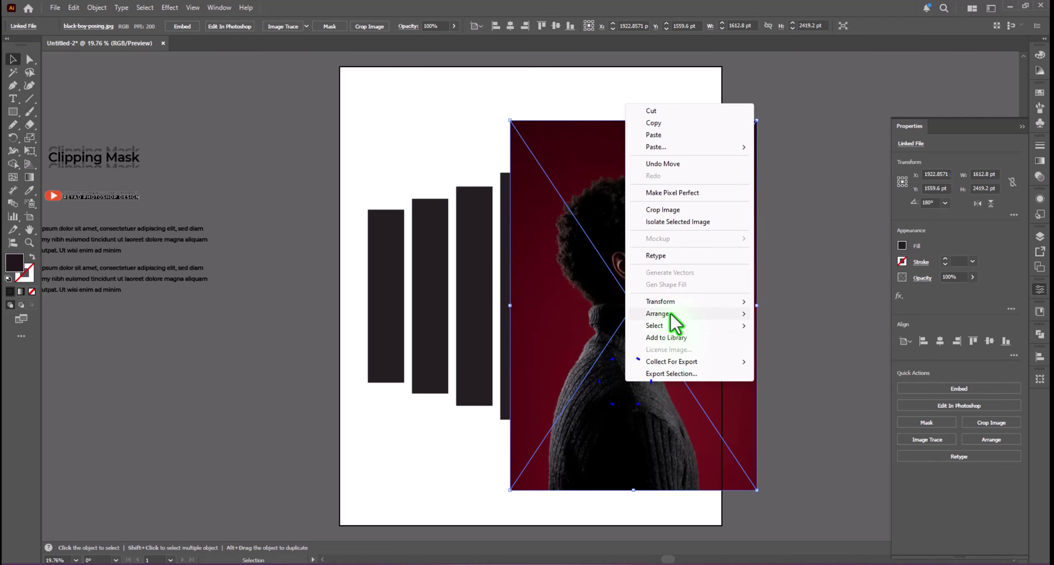
pyautogui.moveTo(671, 314)
pyautogui.click(795, 349)
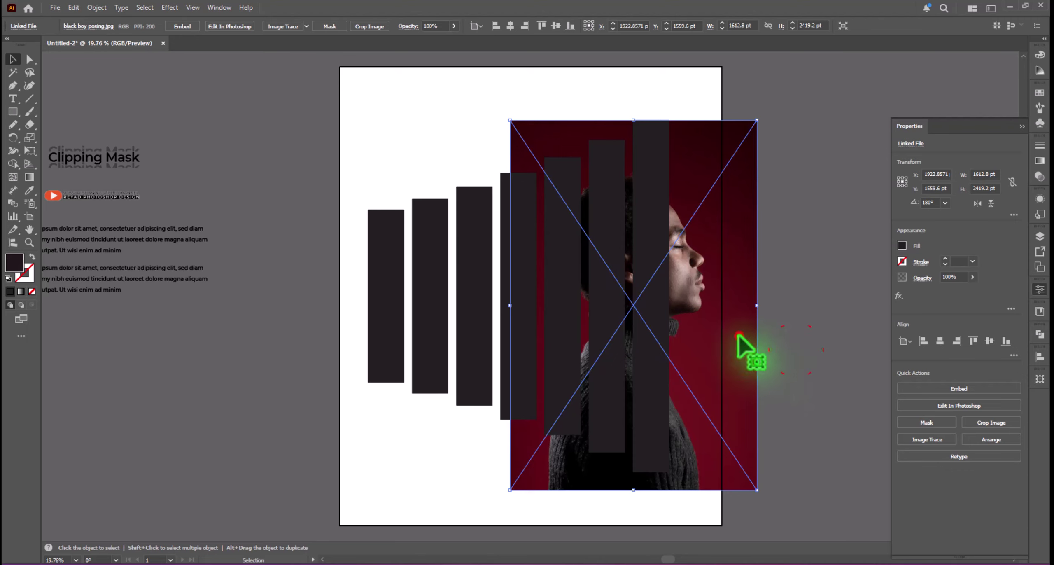
# Shift the photo slightly left and up behind the bars, and scale it proportionally to about 1559 × 2338 pt.
pyautogui.moveTo(737, 334)
pyautogui.mouseDown()
pyautogui.moveTo(713, 337)
pyautogui.moveTo(727, 333)
pyautogui.mouseUp()
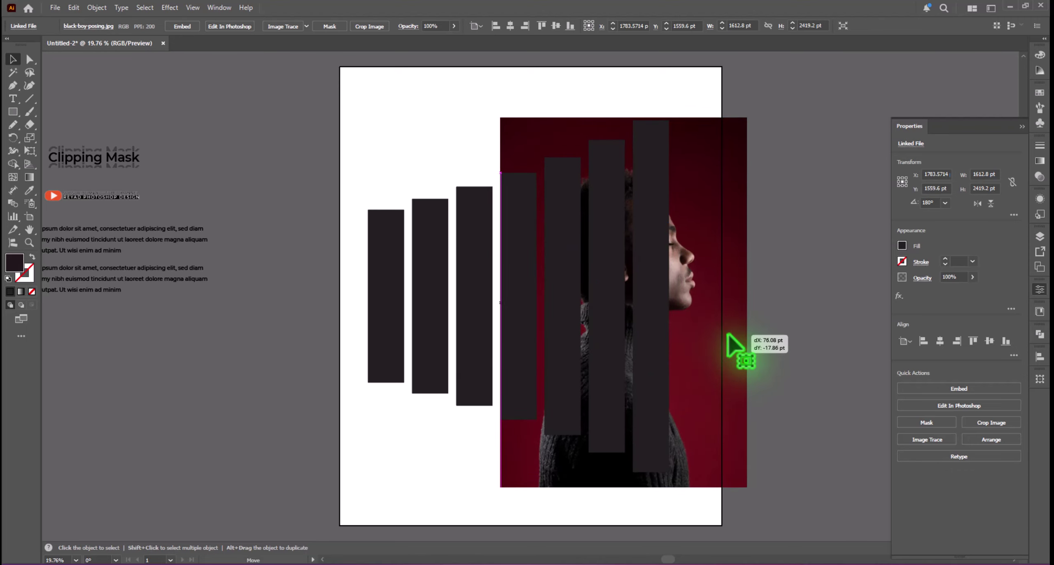
pyautogui.moveTo(727, 334); pyautogui.dragTo(727, 332)
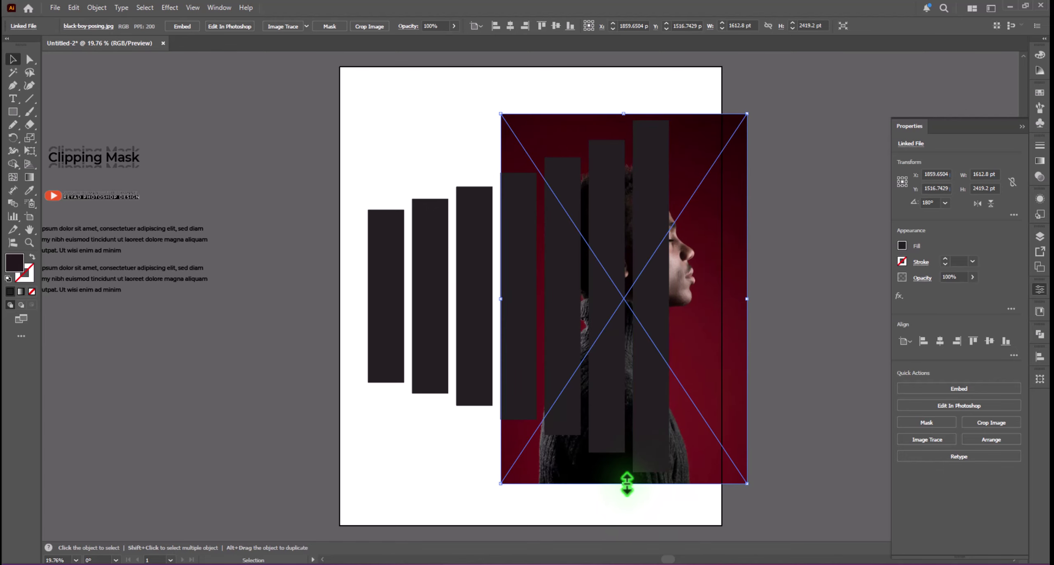
pyautogui.moveTo(624, 483); pyautogui.dragTo(627, 478)
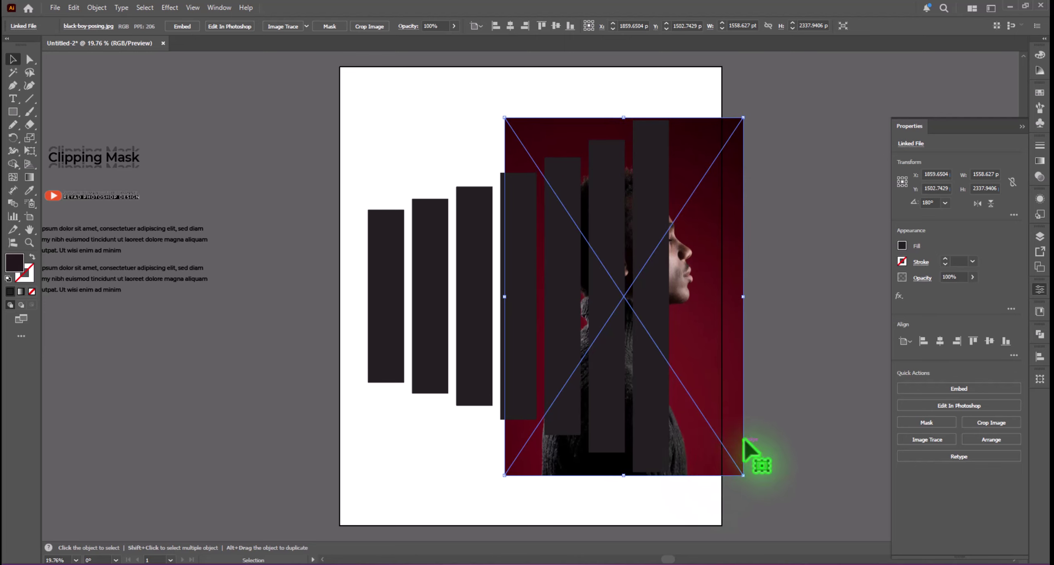
# Copy the portrait photo and paste the duplicate in front of it in the same position.
pyautogui.click(798, 422)
pyautogui.click(715, 342)
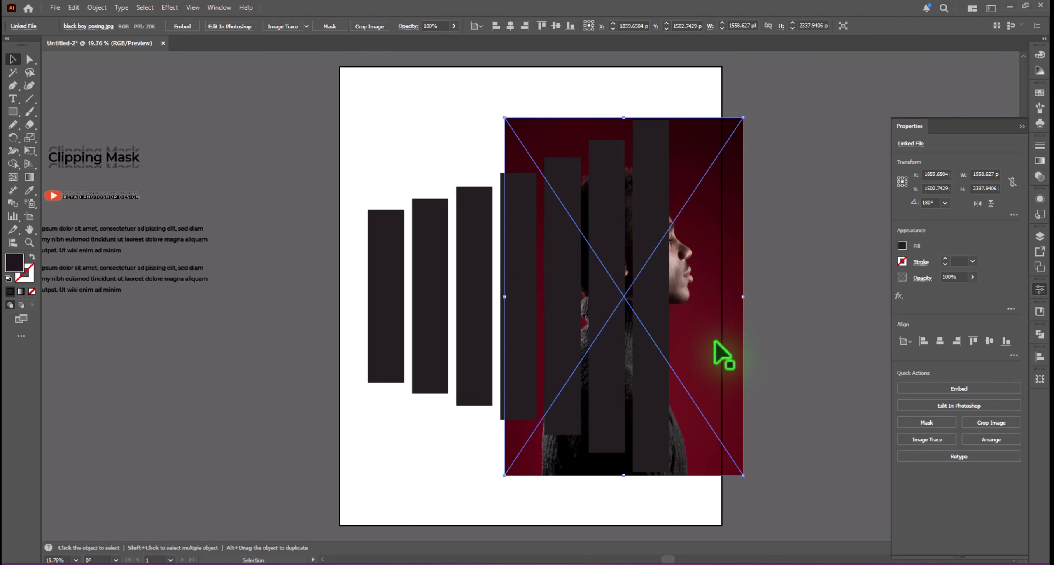
pyautogui.click(75, 8)
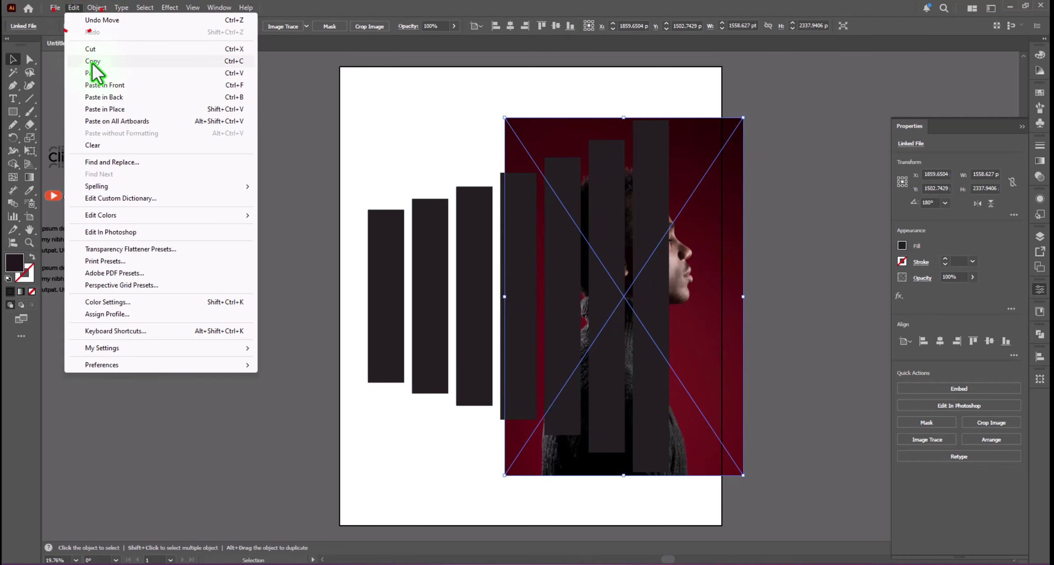
pyautogui.click(92, 62)
pyautogui.click(74, 7)
pyautogui.click(108, 84)
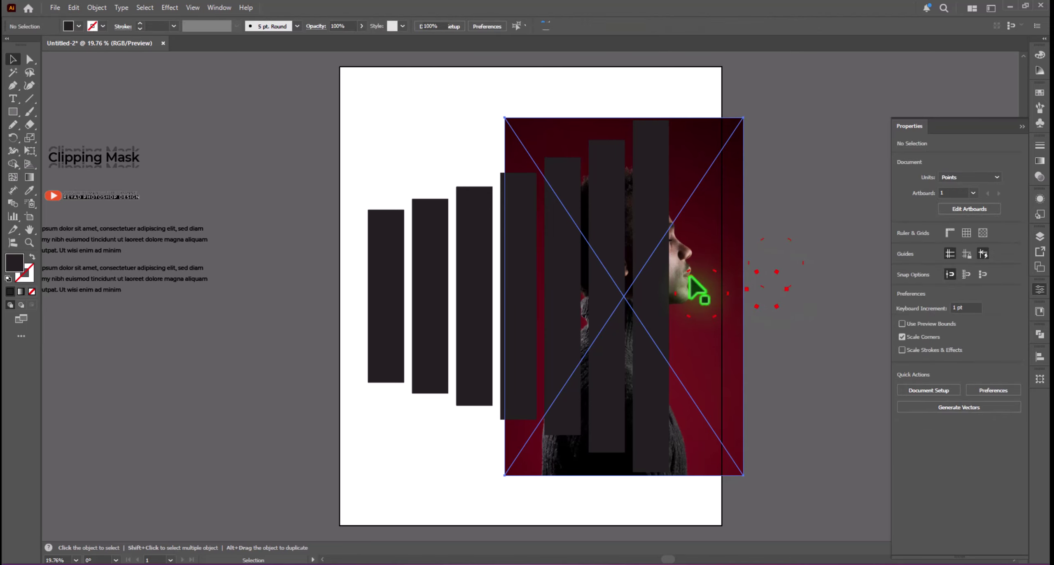
# Start a Pen tool path at the tallest bar's right edge on the forehead and trace the face profile past the eyebrow.
pyautogui.scroll(5, 696, 287)
pyautogui.click(13, 85)
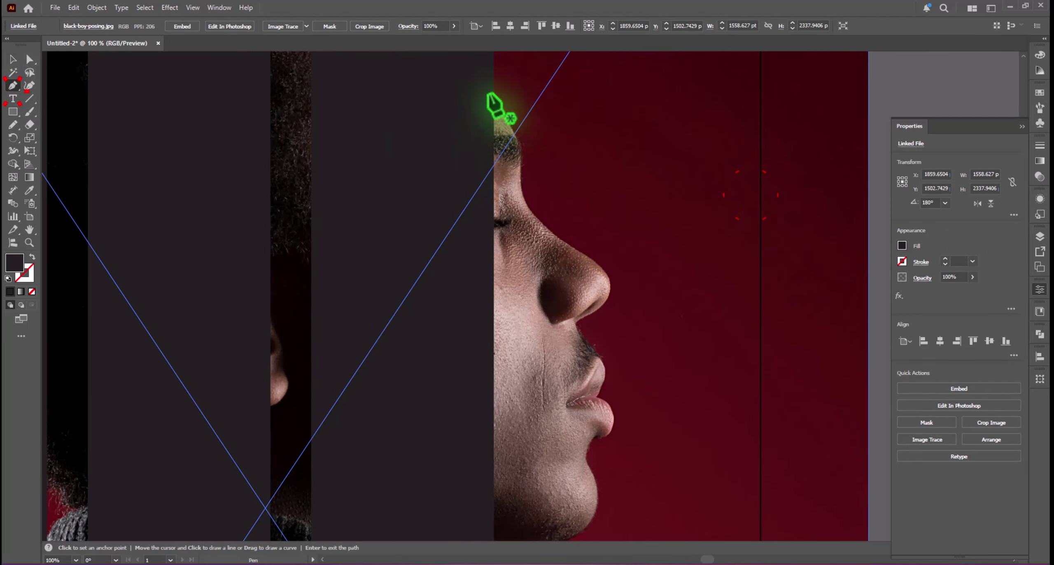
pyautogui.click(494, 95)
pyautogui.click(515, 133)
pyautogui.click(523, 147)
pyautogui.moveTo(520, 169); pyautogui.dragTo(521, 202)
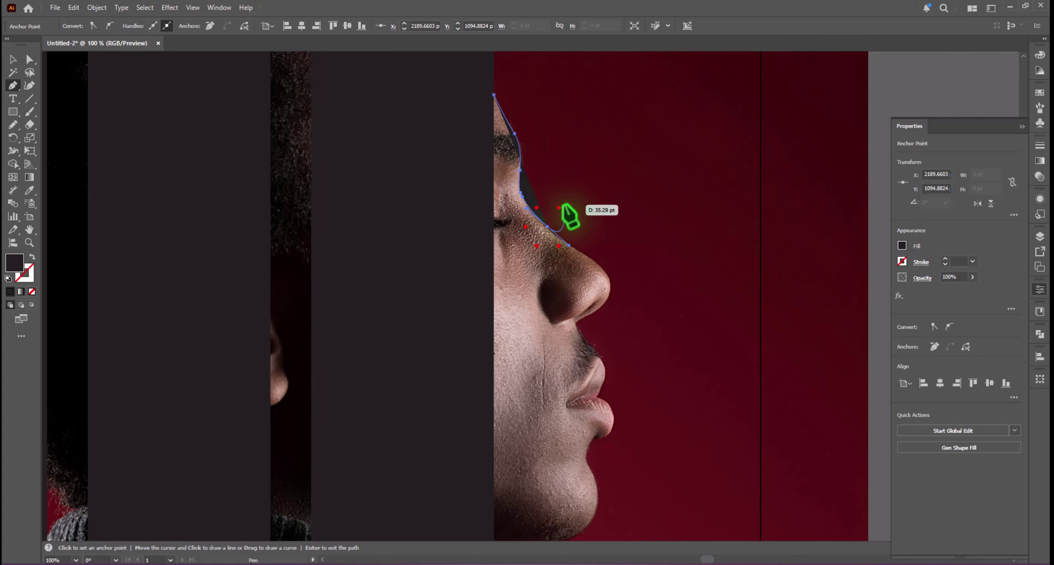
# Continue the Pen path along the nose bridge and around the nose tip to its underside.
pyautogui.hotkey('ctrl', '=')
pyautogui.moveTo(567, 274); pyautogui.dragTo(473, 174)
pyautogui.click(473, 176)
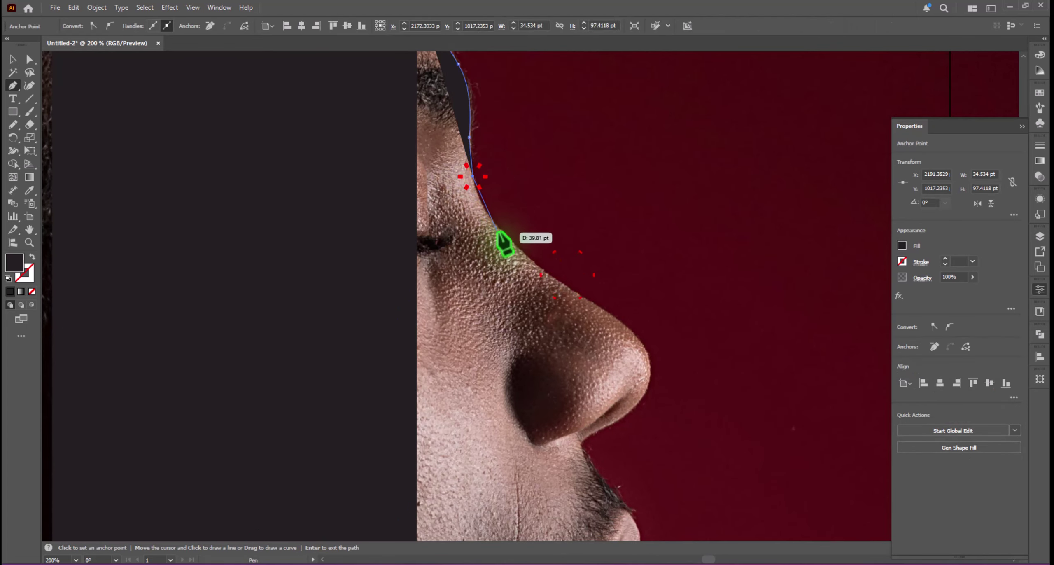
pyautogui.moveTo(499, 229); pyautogui.dragTo(517, 242)
pyautogui.click(591, 304)
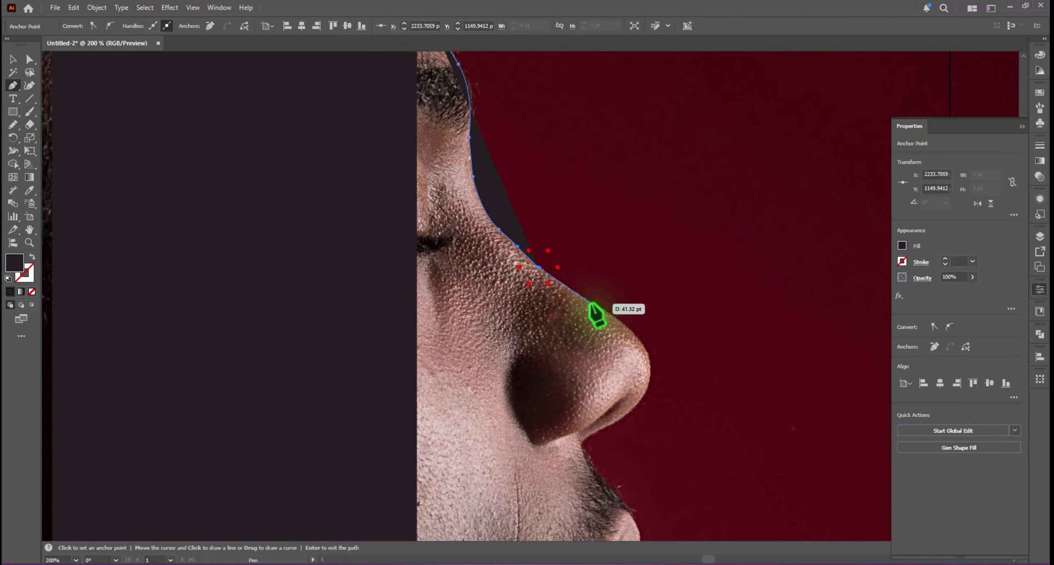
pyautogui.moveTo(647, 354); pyautogui.dragTo(586, 459)
pyautogui.click(628, 411)
# Extend the Pen path along the upper lip's outline to the mouth opening, ending in a corner point there.
pyautogui.moveTo(614, 494); pyautogui.dragTo(528, 260)
pyautogui.click(636, 520)
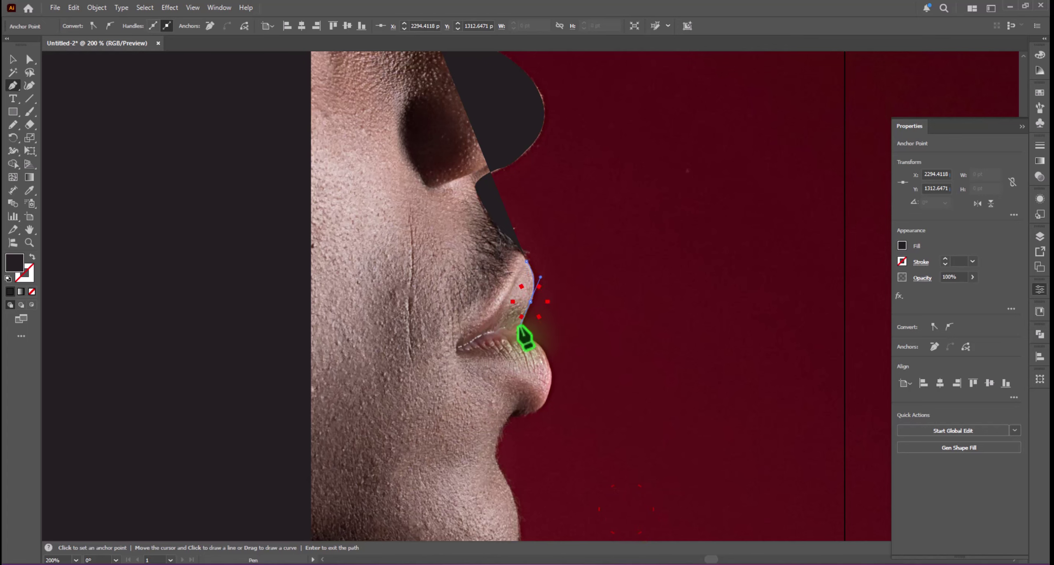
pyautogui.moveTo(512, 336); pyautogui.dragTo(534, 339)
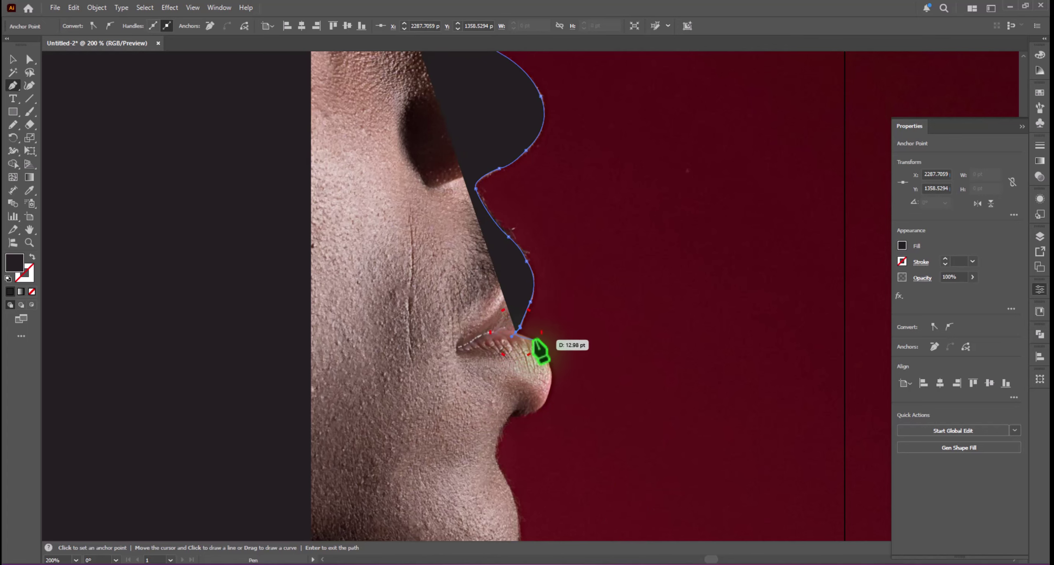
pyautogui.click(515, 333)
# Trace the outer curve of the lower lip, undoing the misplaced anchors and converting the last one to a corner.
pyautogui.moveTo(550, 375); pyautogui.dragTo(595, 288)
pyautogui.click(547, 394)
pyautogui.hotkey('ctrl', 'z')
pyautogui.hotkey('ctrl', 'z')
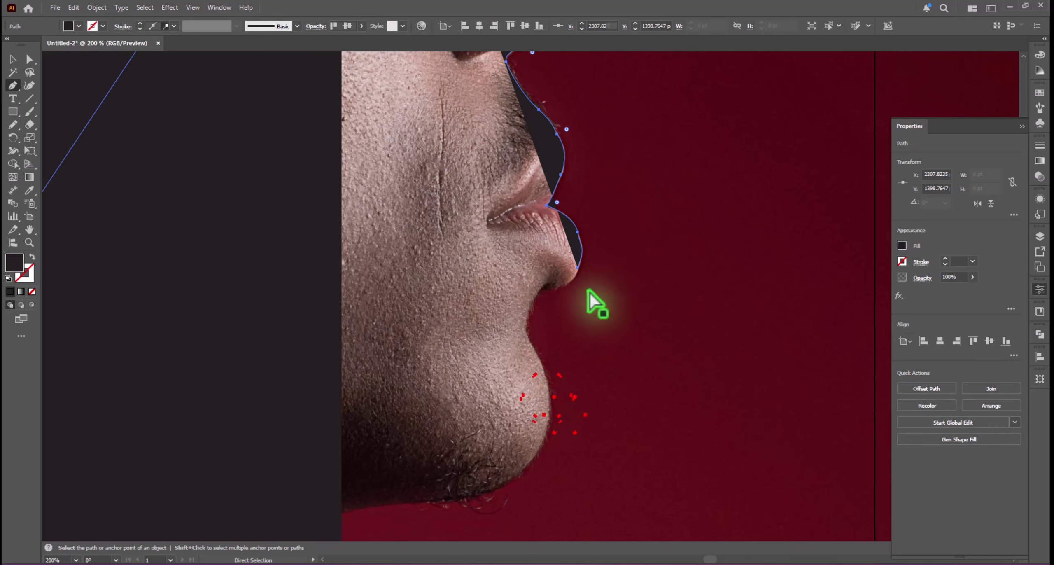
pyautogui.moveTo(580, 247); pyautogui.dragTo(590, 247)
pyautogui.click(579, 268)
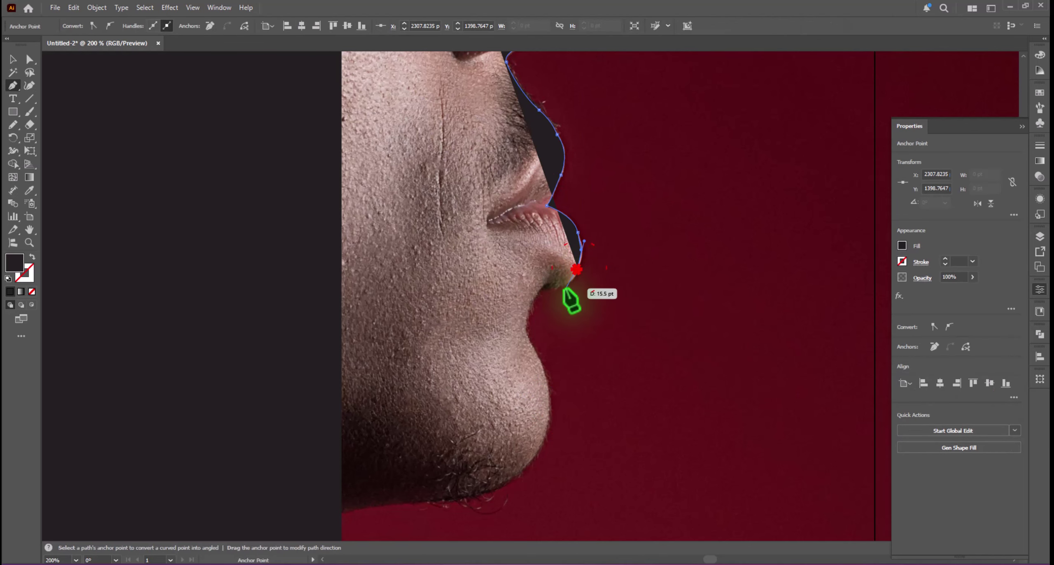
# Continue the Pen path from below the lower lip around the front of the chin.
pyautogui.click(540, 287)
pyautogui.moveTo(530, 341); pyautogui.dragTo(623, 252)
pyautogui.moveTo(579, 309); pyautogui.dragTo(559, 318)
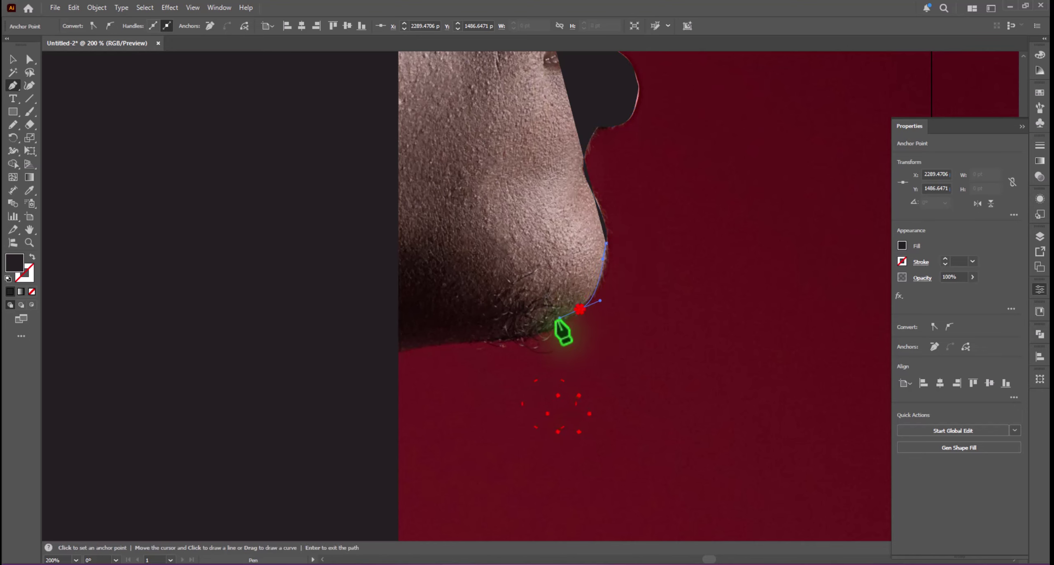
pyautogui.click(580, 309)
# Trace the underside of the chin and jaw back to just inside the tallest bar's right edge.
pyautogui.moveTo(506, 339); pyautogui.dragTo(476, 337)
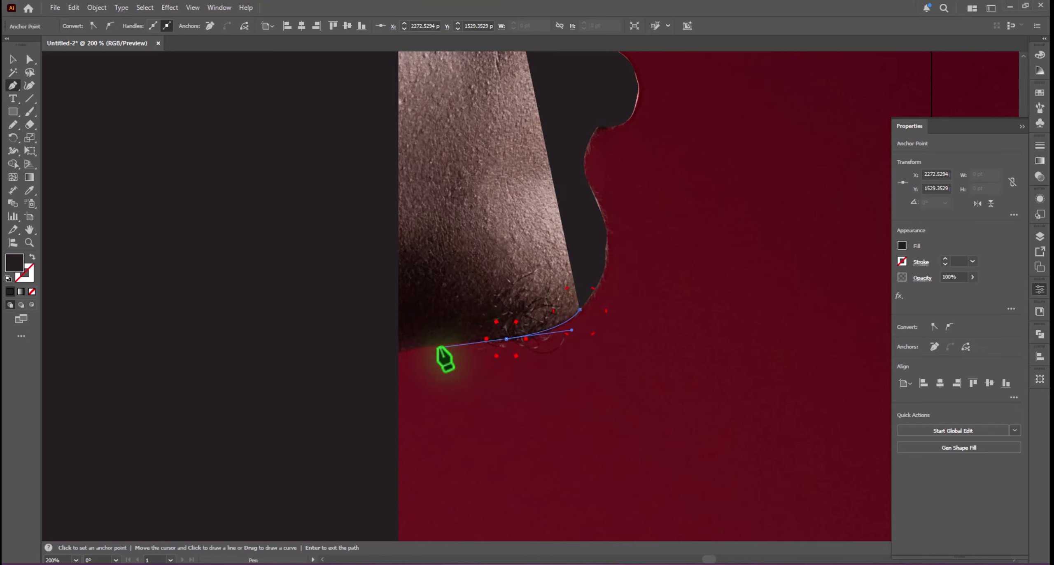
pyautogui.moveTo(398, 351); pyautogui.dragTo(373, 364)
pyautogui.hotkey('ctrl', '-')
pyautogui.hotkey('ctrl', '-')
pyautogui.hotkey('ctrl', '-')
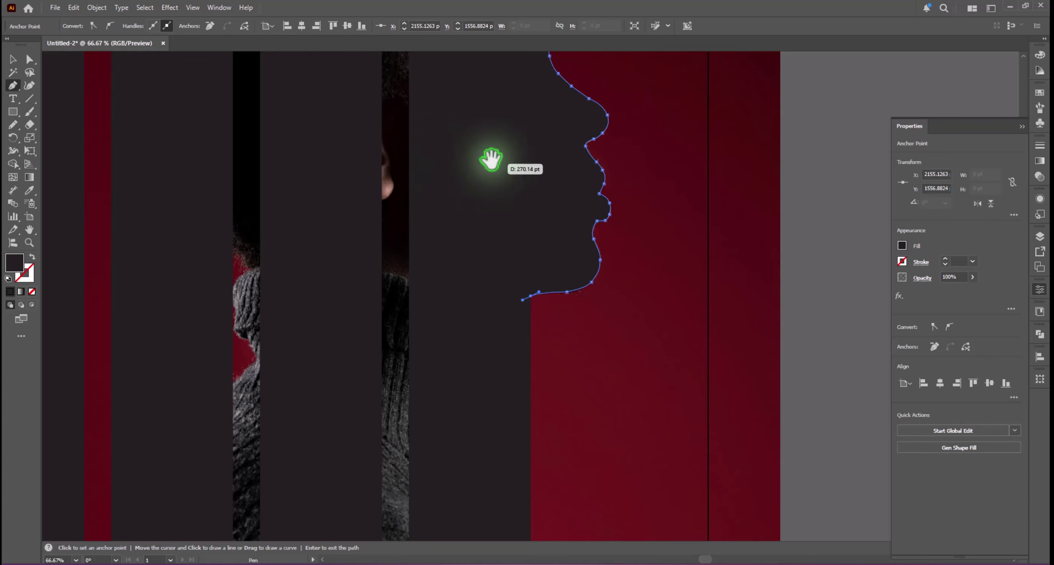
# Close the face-profile path at its starting anchor on the forehead and deselect it.
pyautogui.press('space')
pyautogui.moveTo(500, 149); pyautogui.dragTo(471, 266)
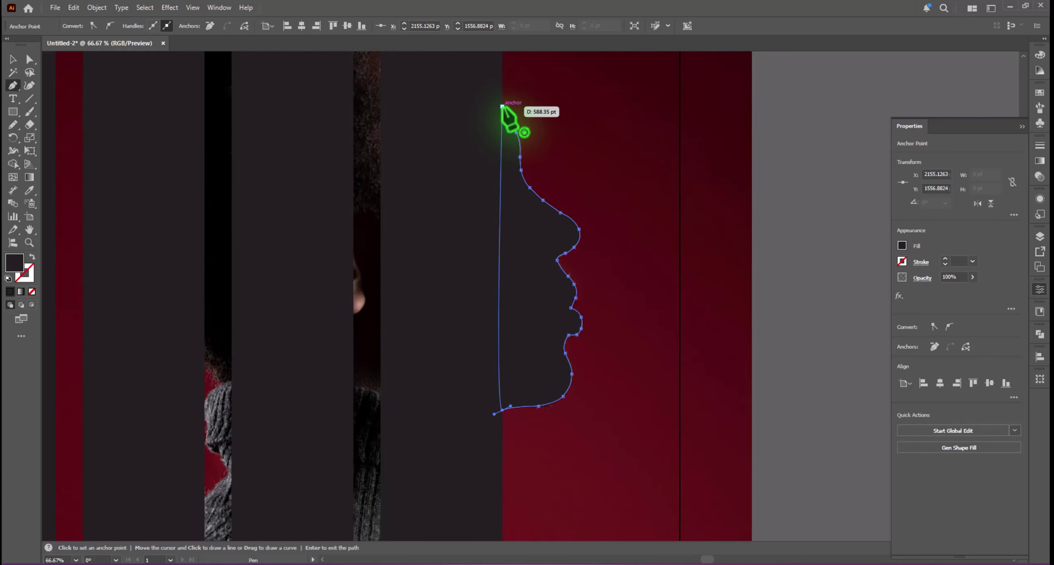
pyautogui.click(502, 107)
pyautogui.click(13, 59)
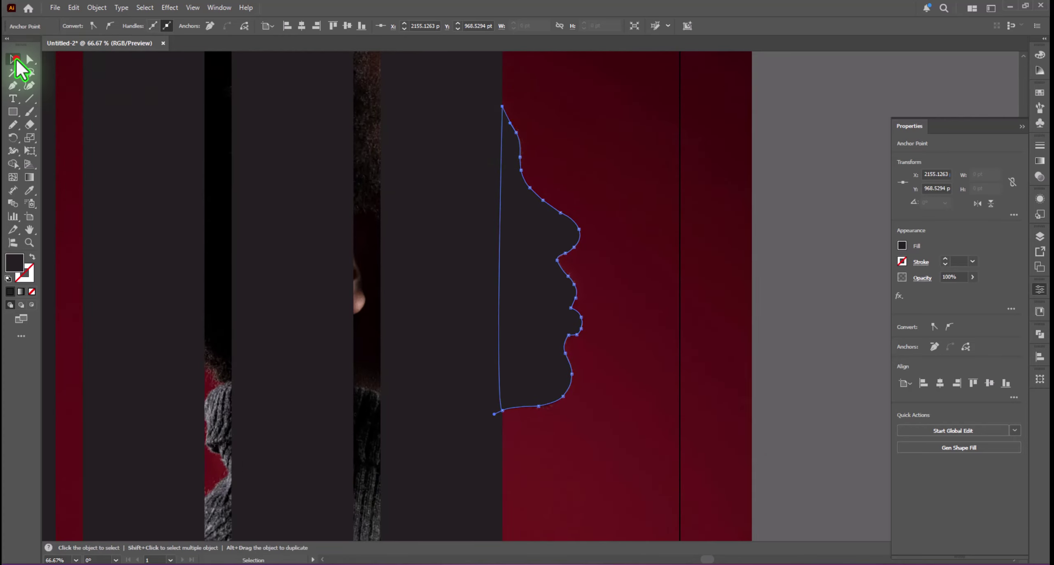
pyautogui.click(798, 190)
# Make a clipping mask from the face-profile shape and the upper copy of the red-background portrait.
pyautogui.click(650, 238)
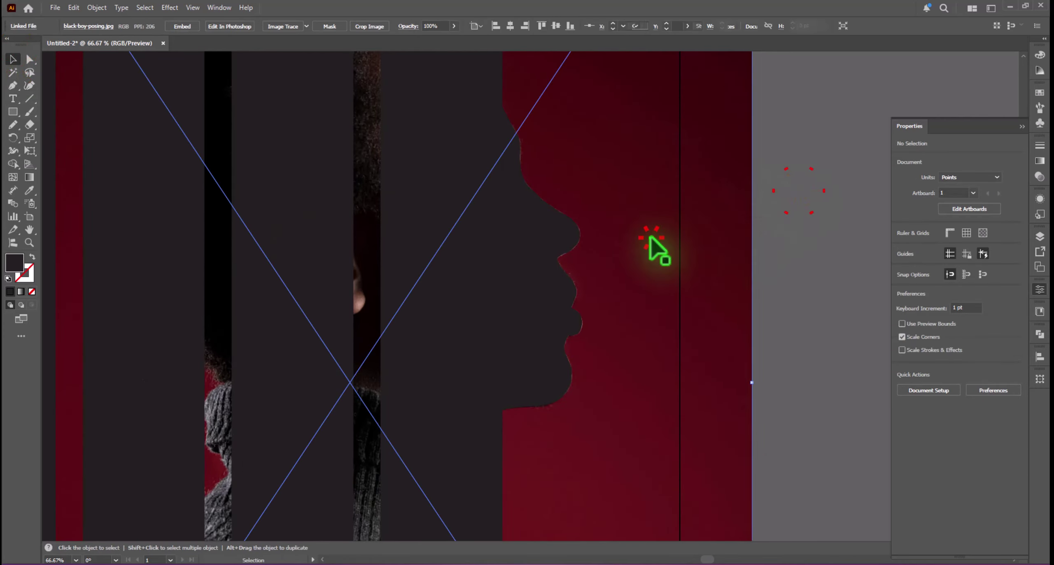
pyautogui.keyDown('shift'); pyautogui.click(549, 274); pyautogui.keyUp('shift')
pyautogui.rightClick(550, 273)
pyautogui.click(625, 427)
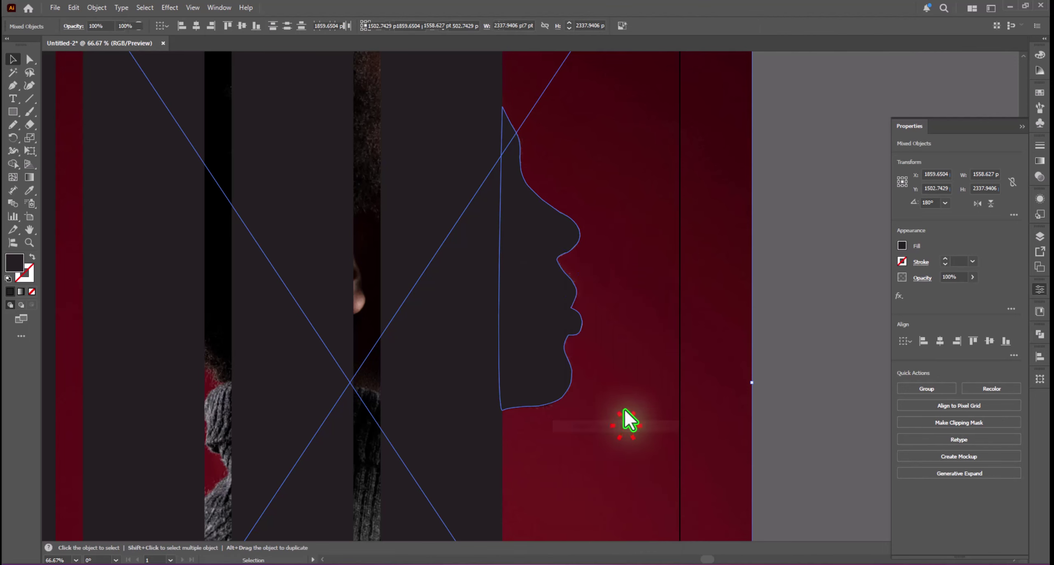
pyautogui.click(800, 295)
# Clip the remaining copy of the red-background portrait to the tallest bar with a clipping mask.
pyautogui.click(721, 317)
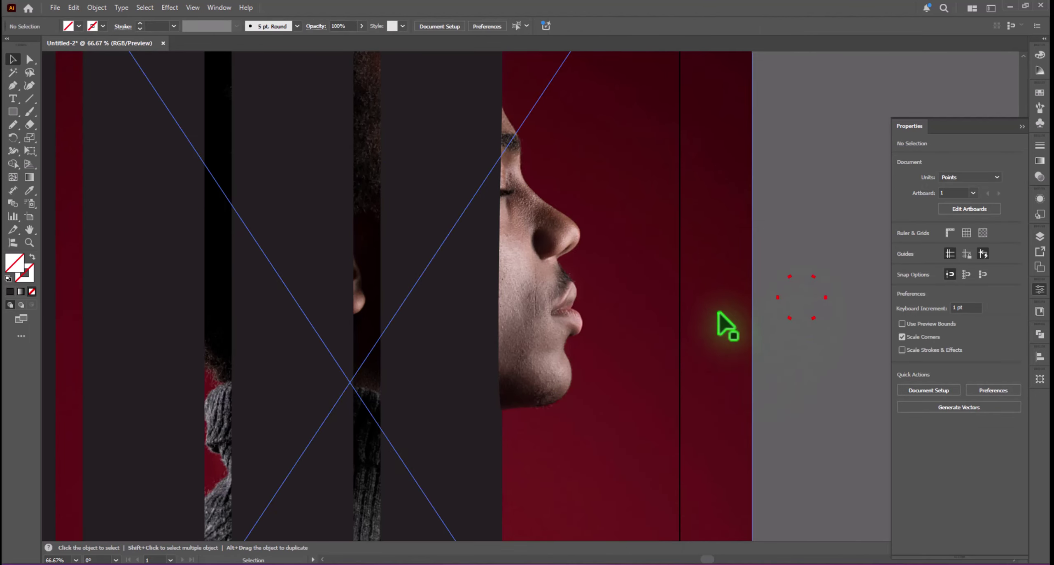
pyautogui.keyDown('shift'); pyautogui.click(438, 267); pyautogui.keyUp('shift')
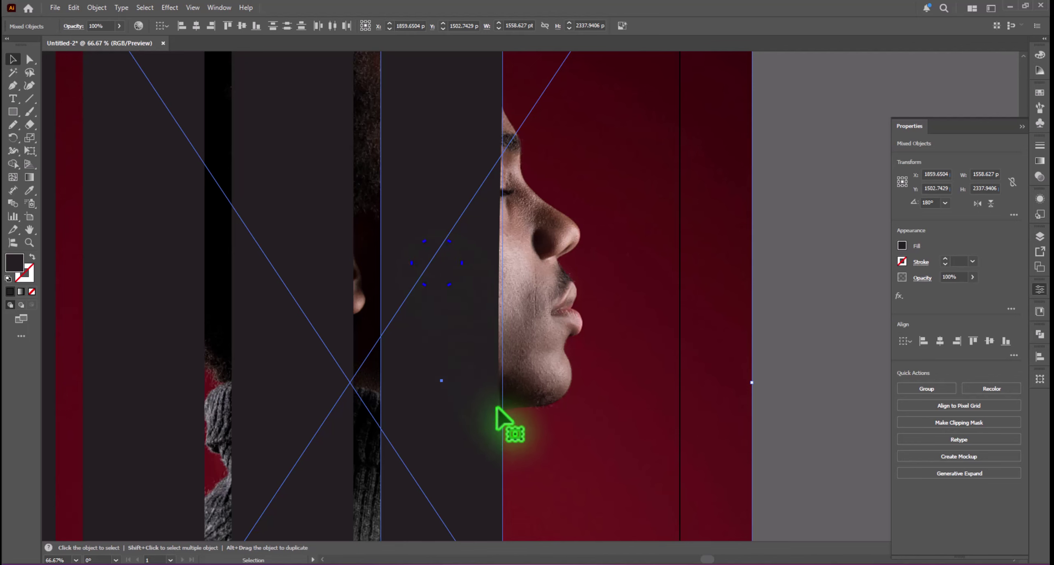
pyautogui.rightClick(426, 280)
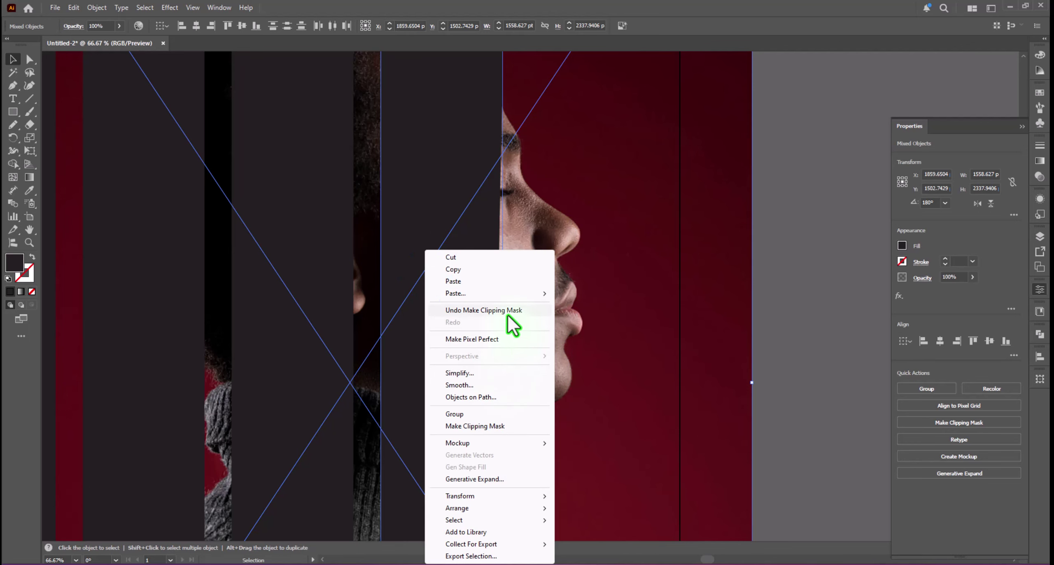
pyautogui.click(490, 426)
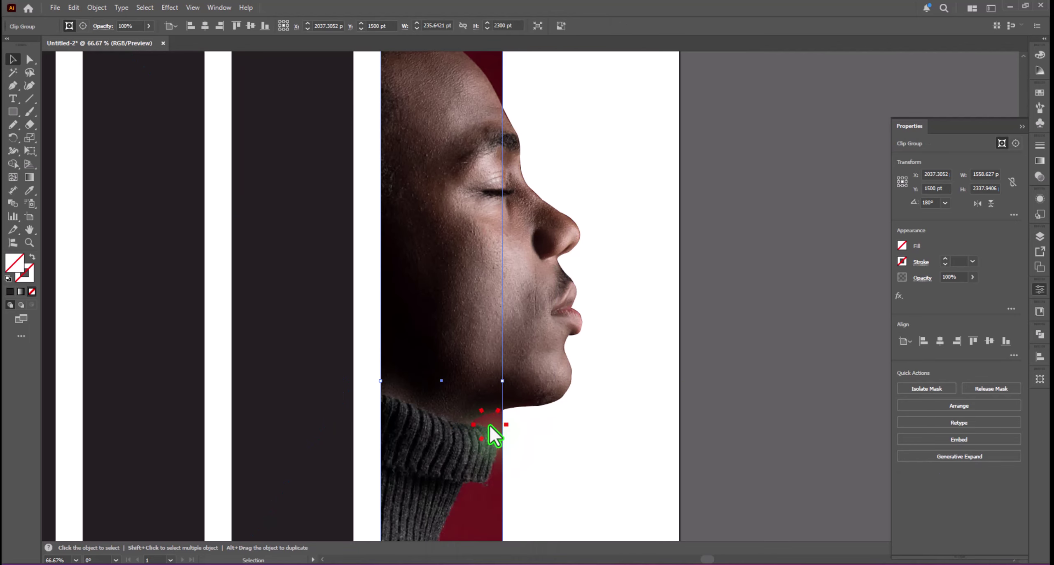
pyautogui.click(754, 310)
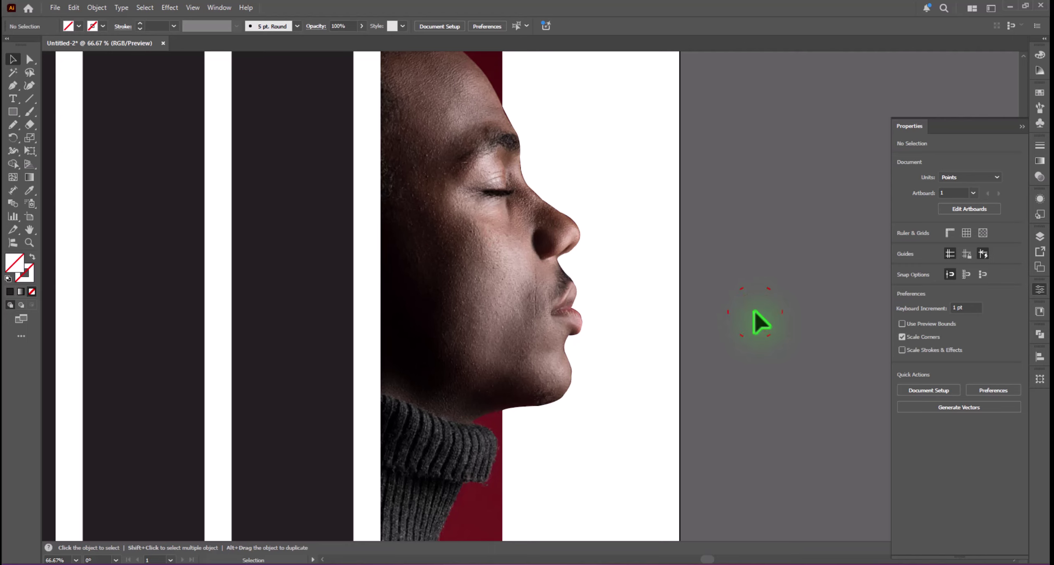
# Lock the clipped tallest bar and the clipped face profile together.
pyautogui.hotkey('ctrl', '-')
pyautogui.hotkey('ctrl', '-')
pyautogui.hotkey('ctrl', '-')
pyautogui.hotkey('ctrl', '-')
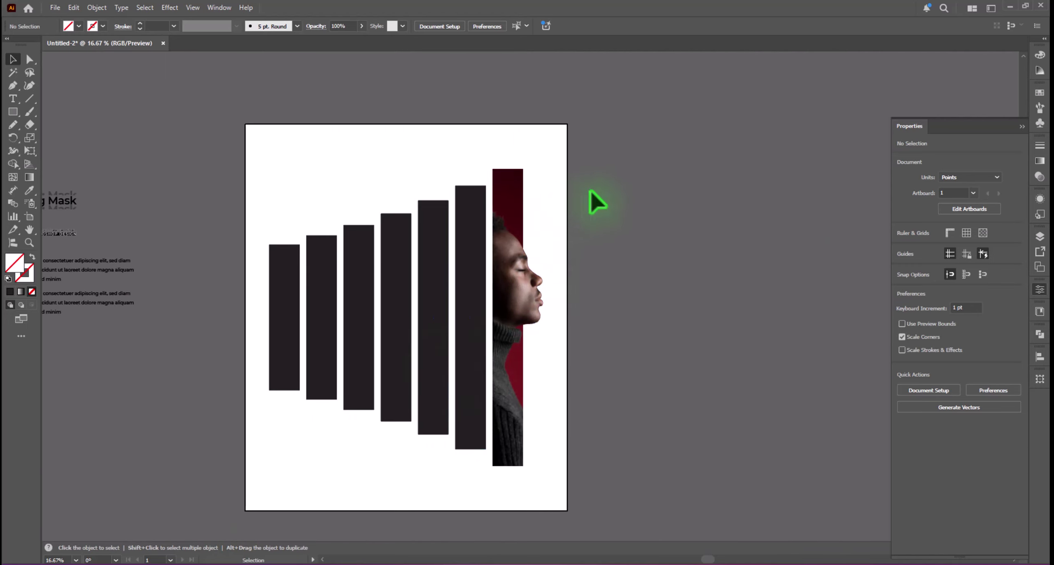
pyautogui.moveTo(489, 314); pyautogui.dragTo(489, 314)
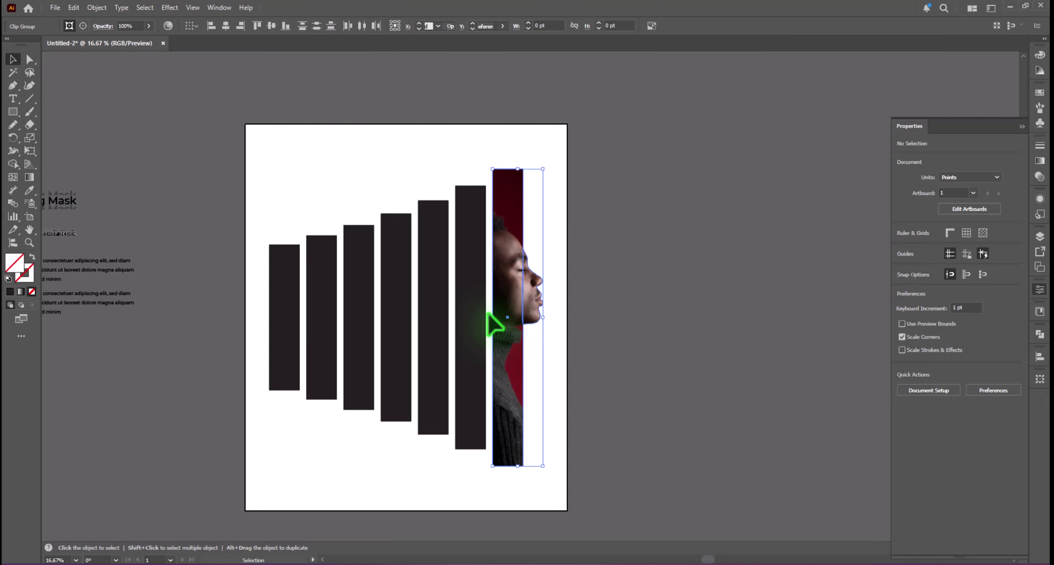
pyautogui.hotkey('ctrl', '2')
# Place the photo of the bearded man in a black jacket from Downloads, scaled to about 1888 by 2832 pt over the second-tallest bar.
pyautogui.click(473, 297)
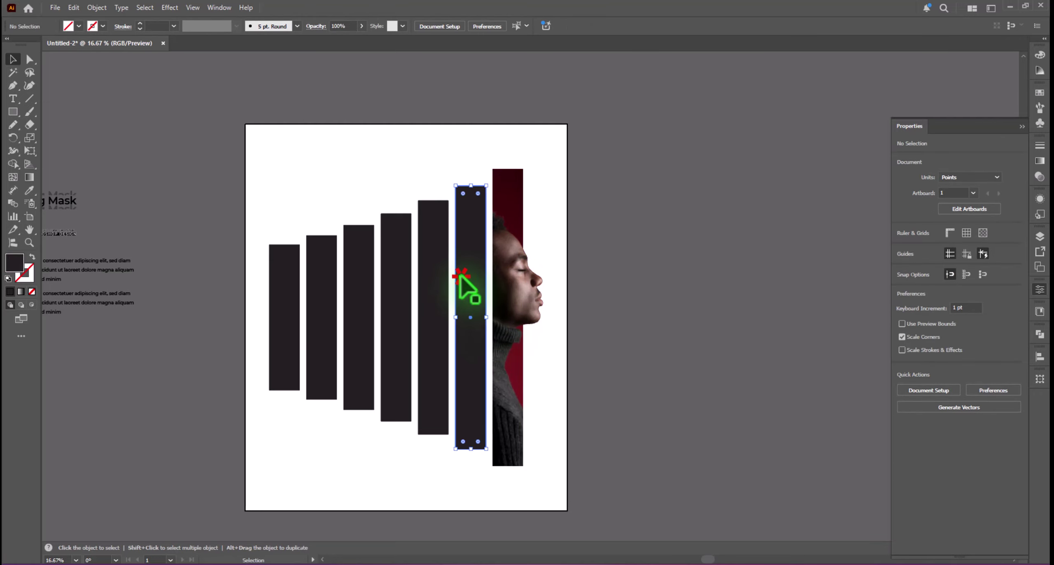
pyautogui.moveTo(72, 560)
pyautogui.click(70, 531)
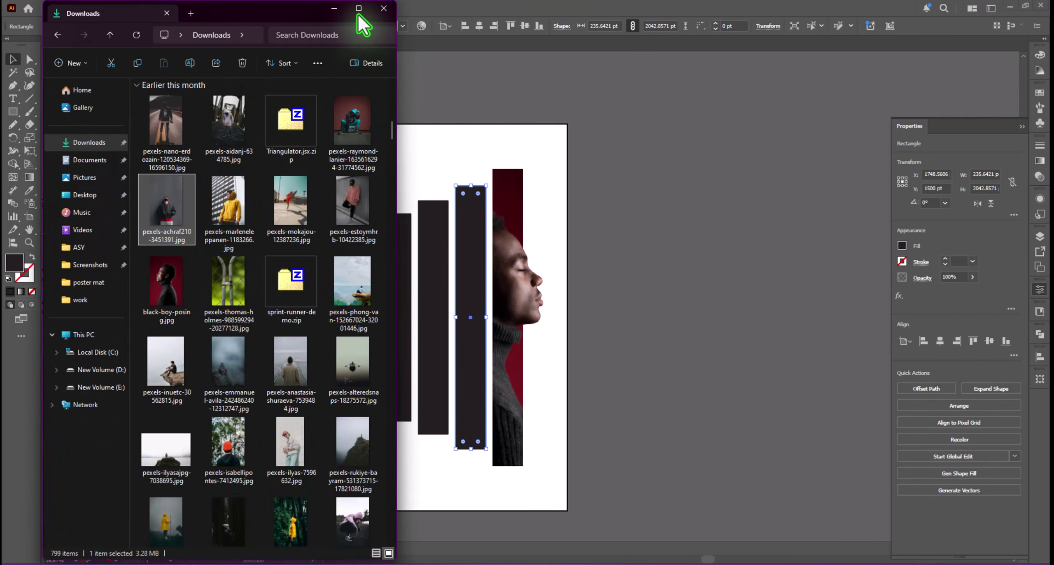
pyautogui.moveTo(160, 200); pyautogui.dragTo(488, 243)
pyautogui.moveTo(788, 302); pyautogui.dragTo(623, 301)
pyautogui.moveTo(566, 335); pyautogui.dragTo(595, 325)
pyautogui.moveTo(494, 360); pyautogui.dragTo(480, 315)
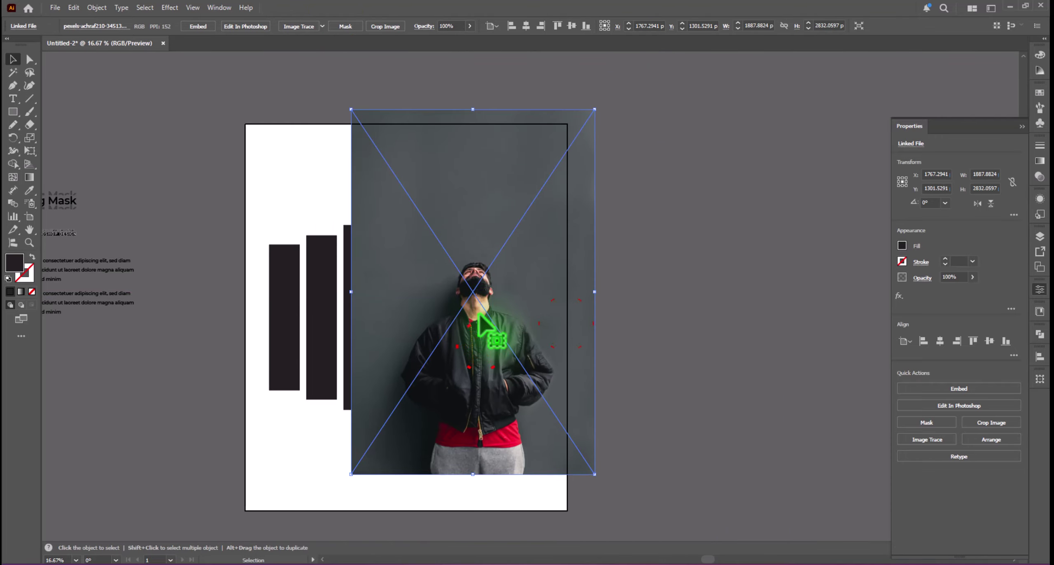
# Send the black-jacket photo to the back and move it up so the man's face lies behind the second-tallest bar.
pyautogui.rightClick(480, 317)
pyautogui.click(662, 285)
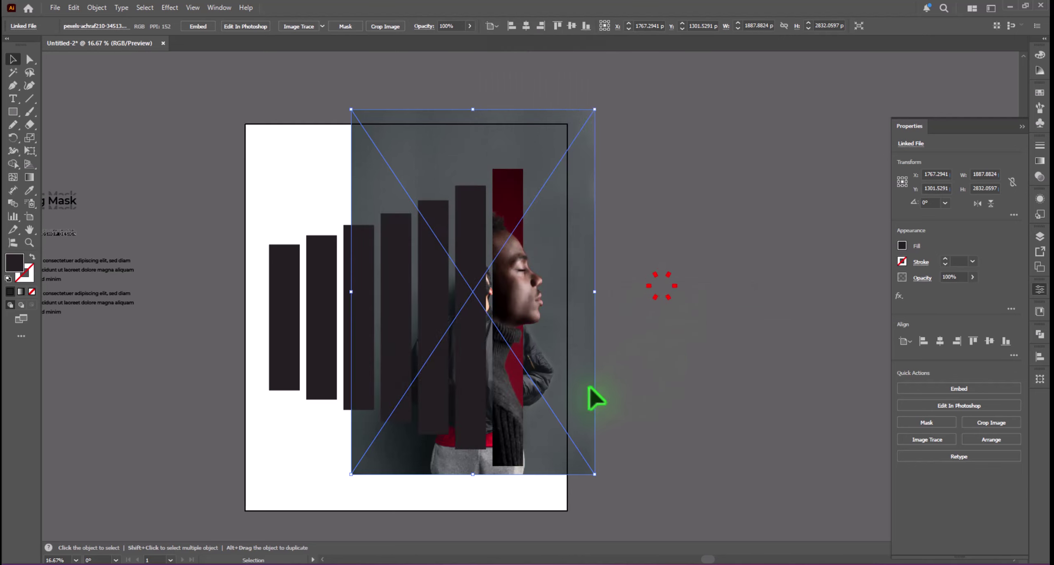
pyautogui.moveTo(567, 337); pyautogui.dragTo(562, 314)
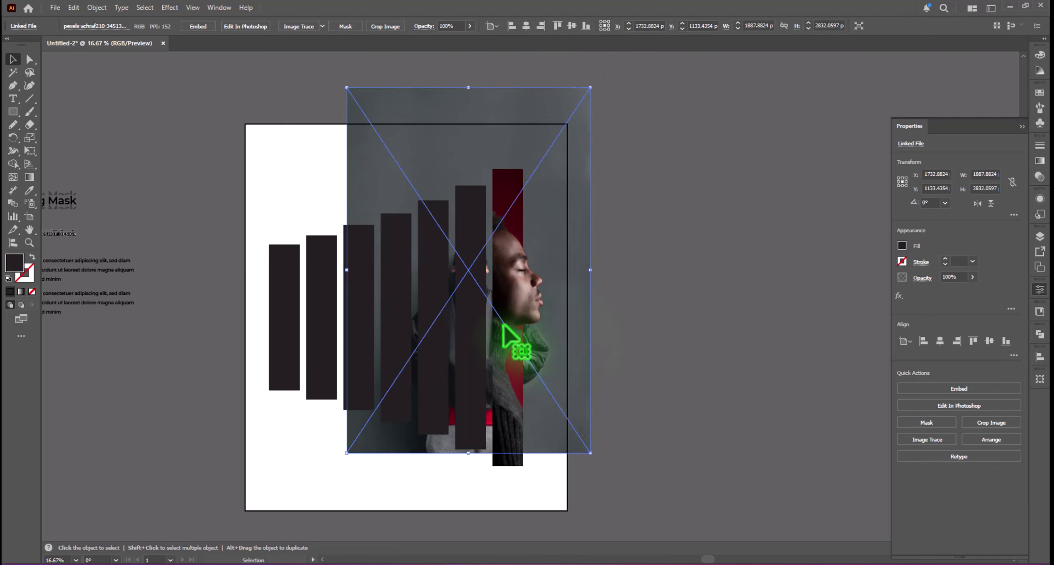
# Clip the black-jacket photo to the second-tallest bar with a clipping mask.
pyautogui.keyDown('shift'); pyautogui.click(476, 313); pyautogui.keyUp('shift')
pyautogui.rightClick(476, 313)
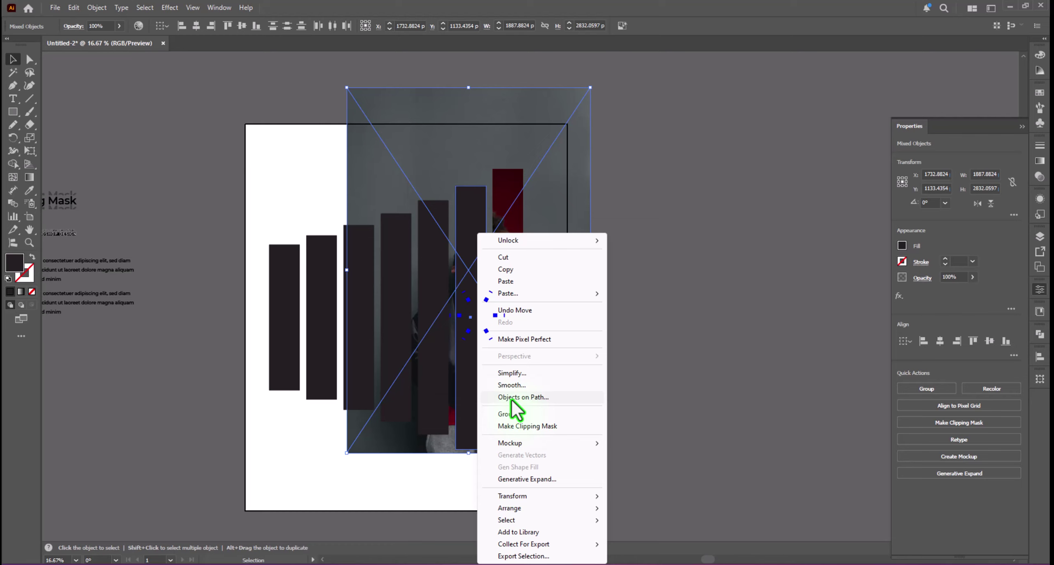
pyautogui.click(535, 425)
pyautogui.click(617, 399)
# Place the portrait of the person in a red turtleneck from the Downloads folder over the bars.
pyautogui.click(439, 352)
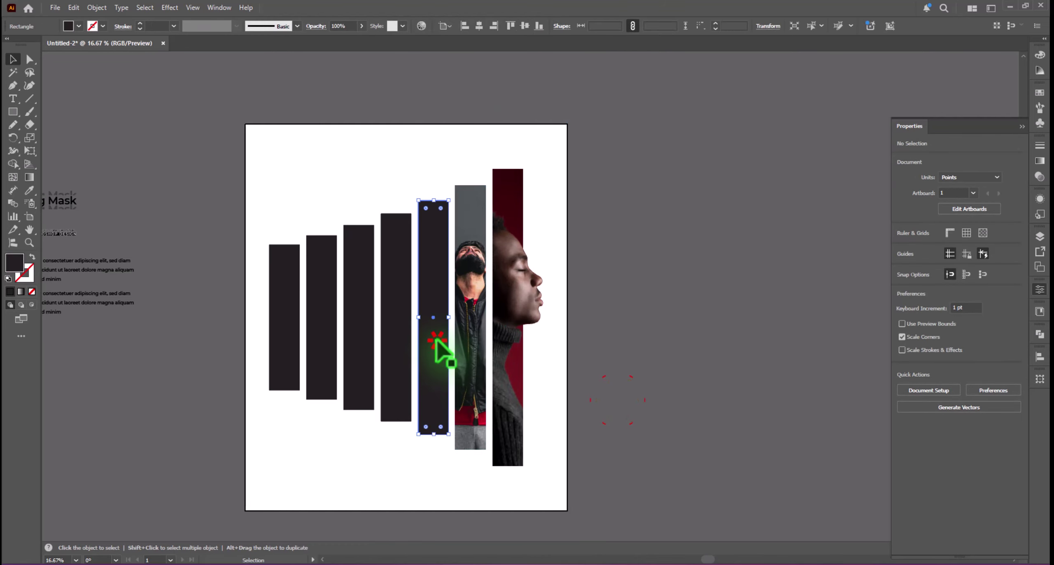
pyautogui.click(87, 520)
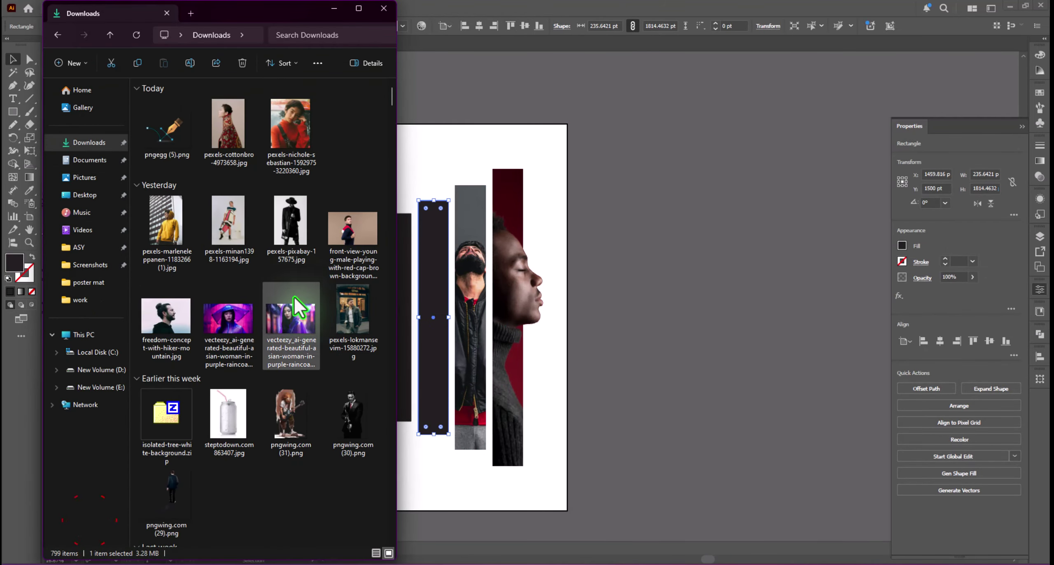
pyautogui.moveTo(290, 123); pyautogui.dragTo(448, 315)
pyautogui.click(333, 9)
# Send the red-turtleneck portrait to the back and scale it to about 1517 by 1897 pt behind the third-tallest bar.
pyautogui.rightClick(460, 313)
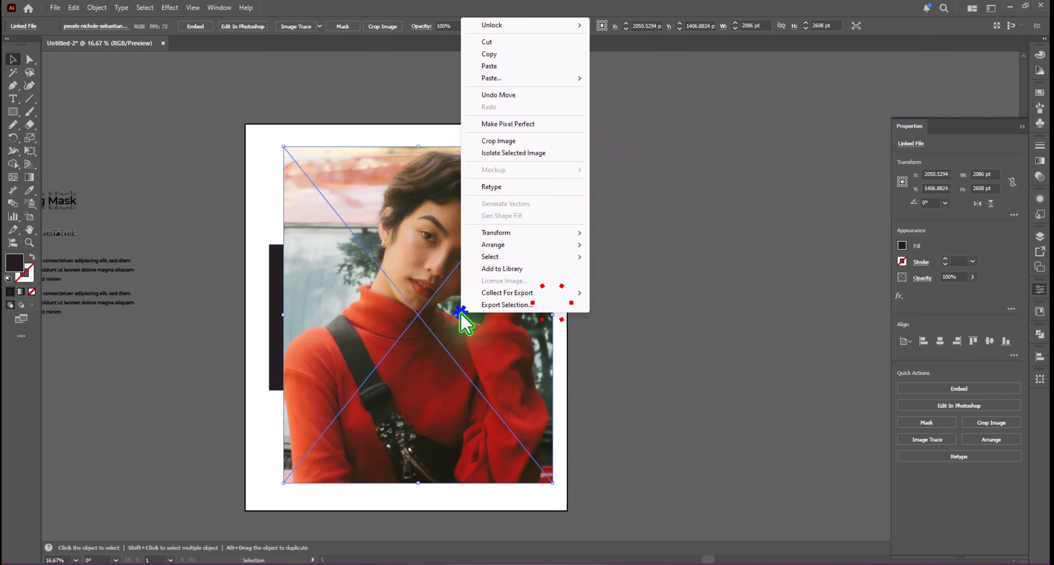
pyautogui.moveTo(515, 246)
pyautogui.click(641, 287)
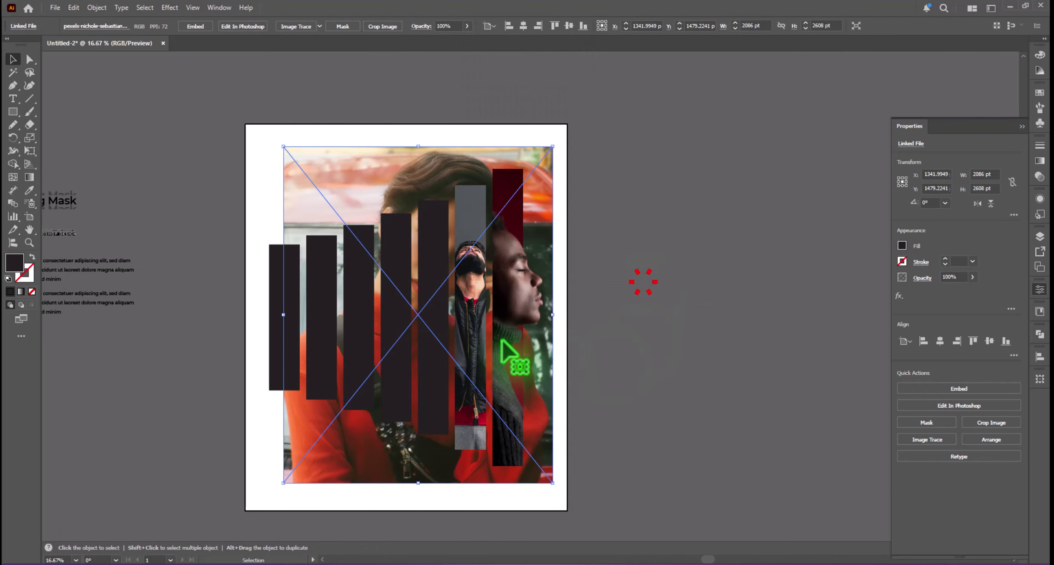
pyautogui.moveTo(553, 313)
pyautogui.mouseDown()
pyautogui.moveTo(548, 304)
pyautogui.moveTo(539, 323)
pyautogui.mouseUp()
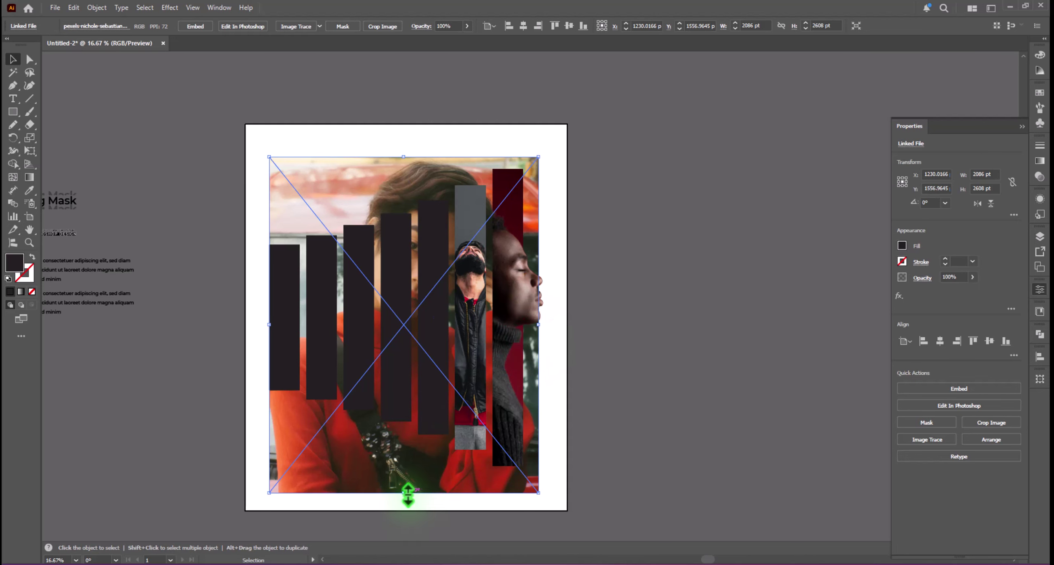
pyautogui.moveTo(404, 493); pyautogui.dragTo(402, 454)
# Clip the red-turtleneck portrait to the third-tallest bar with a clipping mask.
pyautogui.keyDown('shift'); pyautogui.click(437, 387); pyautogui.keyUp('shift')
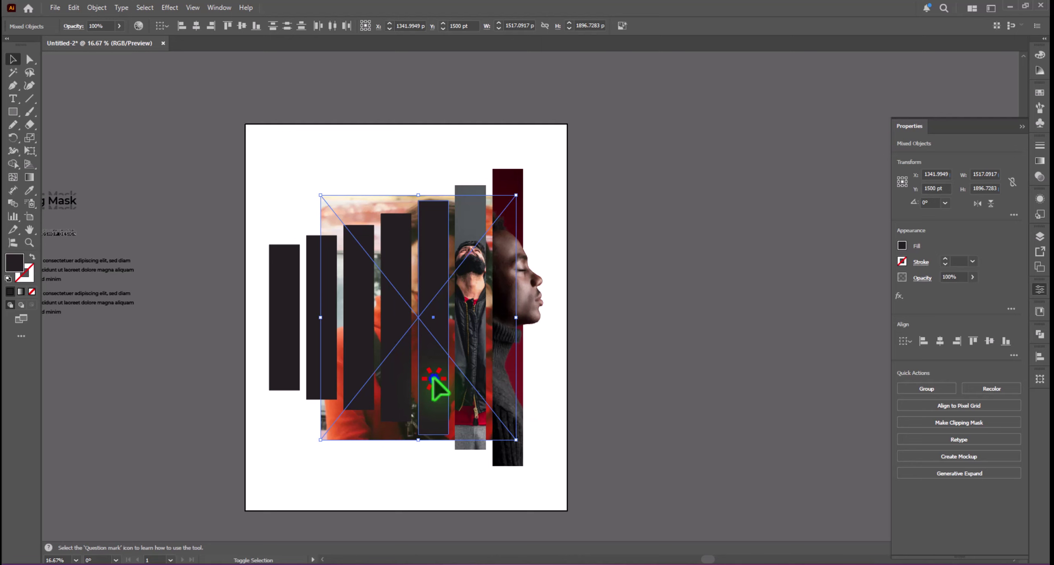
pyautogui.rightClick(443, 324)
pyautogui.click(479, 421)
pyautogui.click(425, 492)
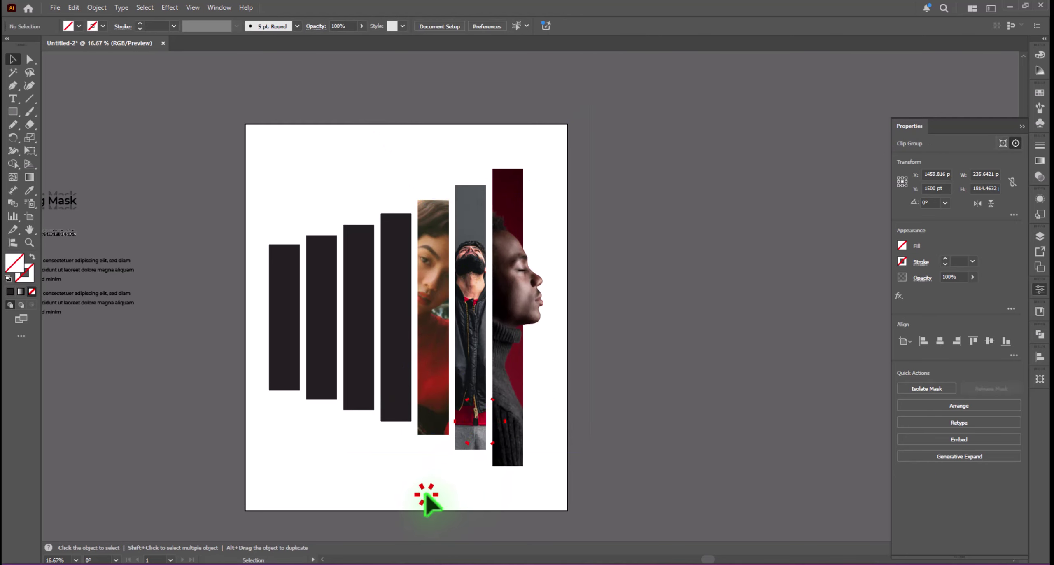
# Place pexels-pixabay-157675.jpg from Downloads and scale it to about 1316 by 1974 pt over the fourth-tallest bar.
pyautogui.click(389, 417)
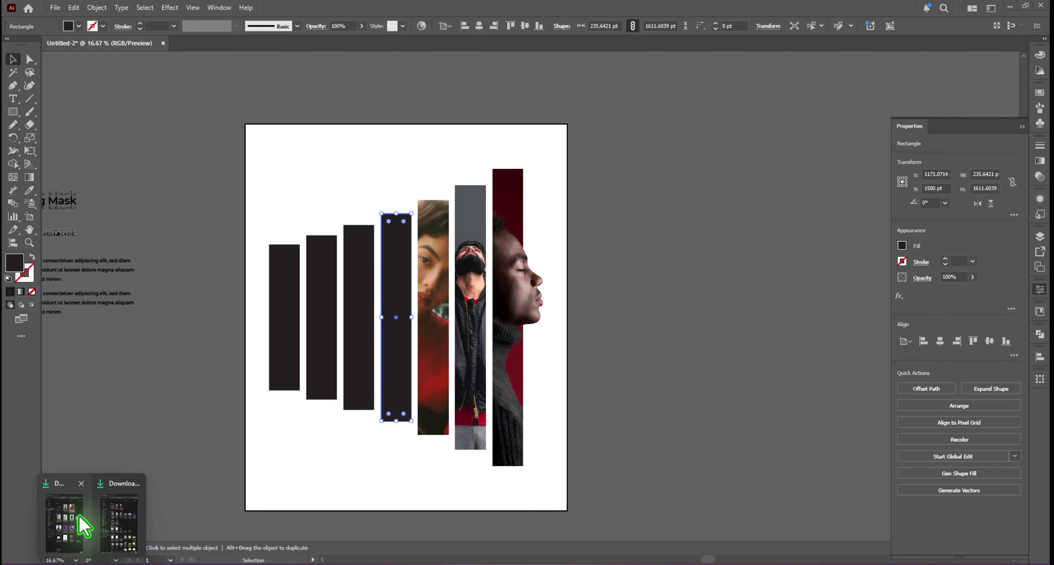
pyautogui.click(78, 515)
pyautogui.moveTo(297, 225); pyautogui.dragTo(470, 233)
pyautogui.click(333, 8)
pyautogui.moveTo(424, 313); pyautogui.dragTo(478, 353)
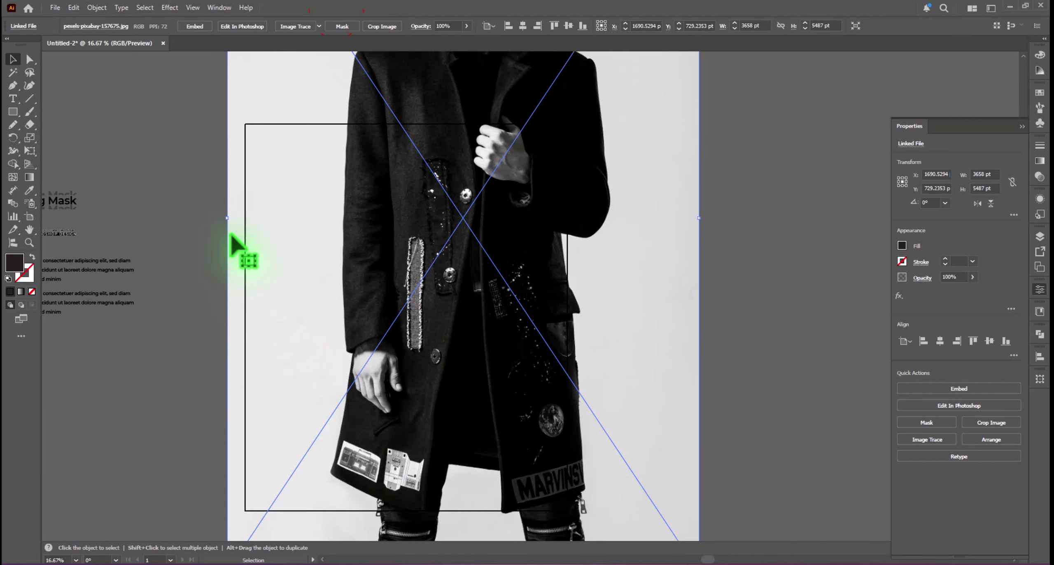
pyautogui.moveTo(231, 222); pyautogui.dragTo(418, 318)
pyautogui.moveTo(394, 376); pyautogui.dragTo(399, 428)
# Send the black-hat photo to the back and shrink it to about 1158 by 1738 pt, centring the figure behind the fourth-tallest bar.
pyautogui.rightClick(393, 373)
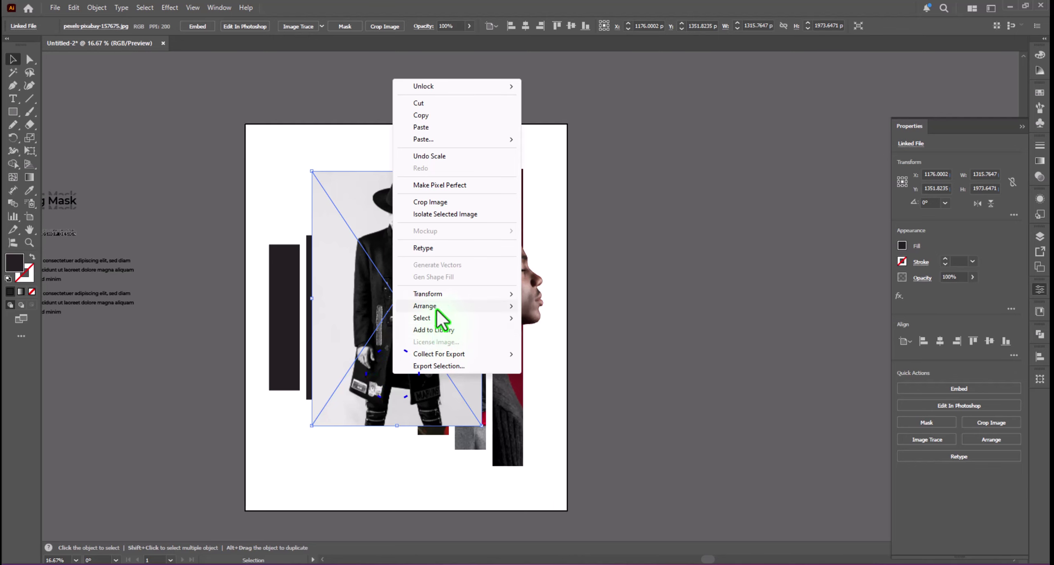
pyautogui.moveTo(437, 310)
pyautogui.click(490, 344)
pyautogui.moveTo(405, 197); pyautogui.dragTo(399, 227)
pyautogui.keyDown('shift'); pyautogui.click(394, 264); pyautogui.keyUp('shift')
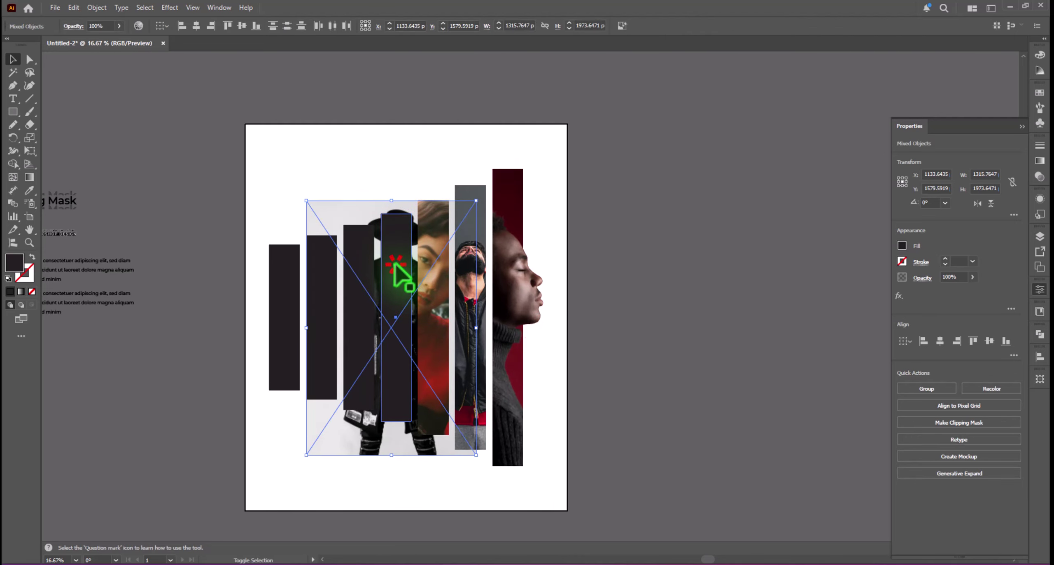
pyautogui.click(392, 450)
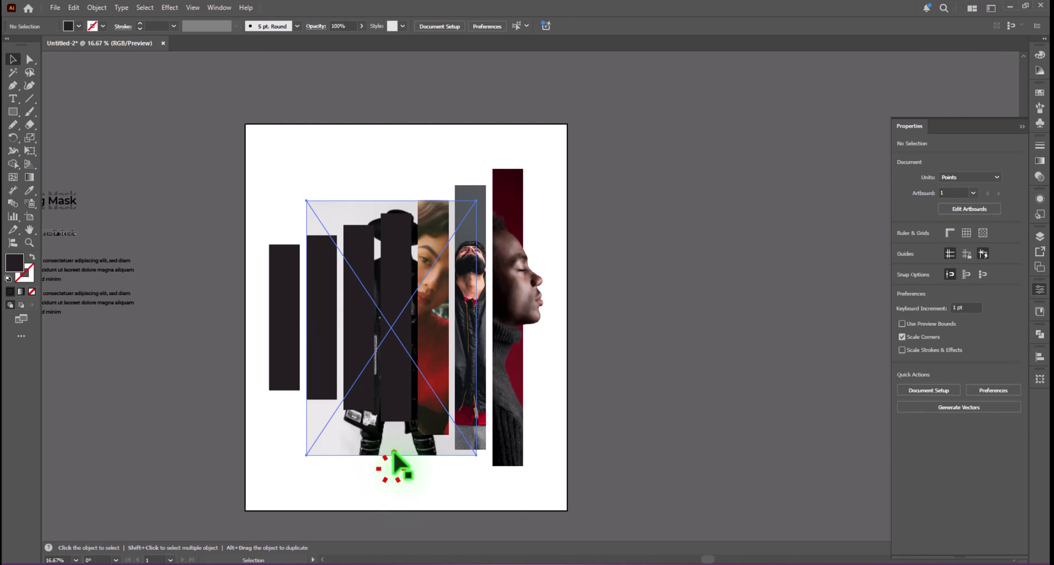
pyautogui.moveTo(392, 450); pyautogui.dragTo(400, 431)
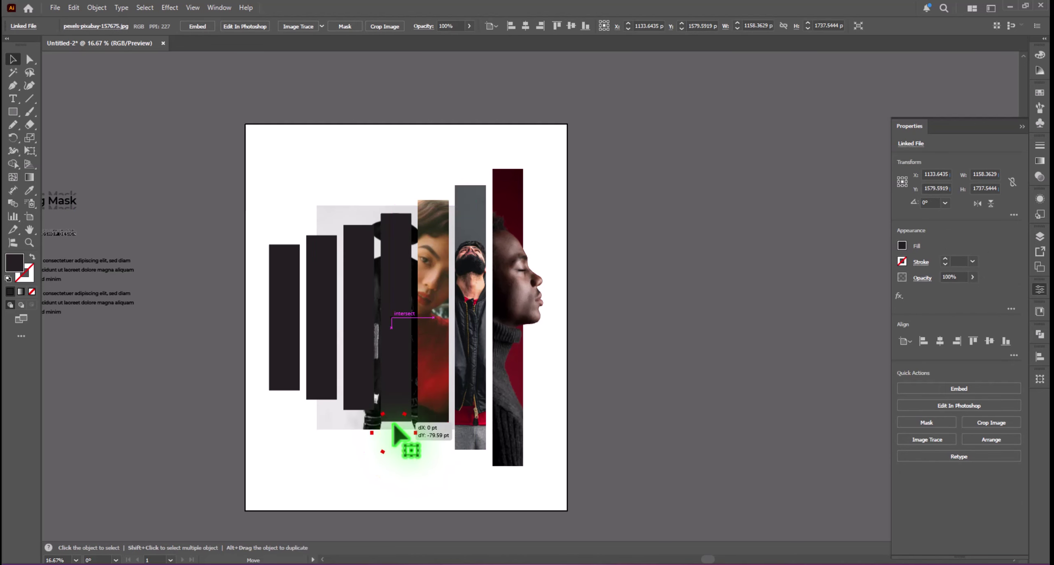
# Clip the black-hat photo to the fourth-tallest bar with a clipping mask.
pyautogui.keyDown('shift'); pyautogui.click(405, 412); pyautogui.keyUp('shift')
pyautogui.rightClick(396, 357)
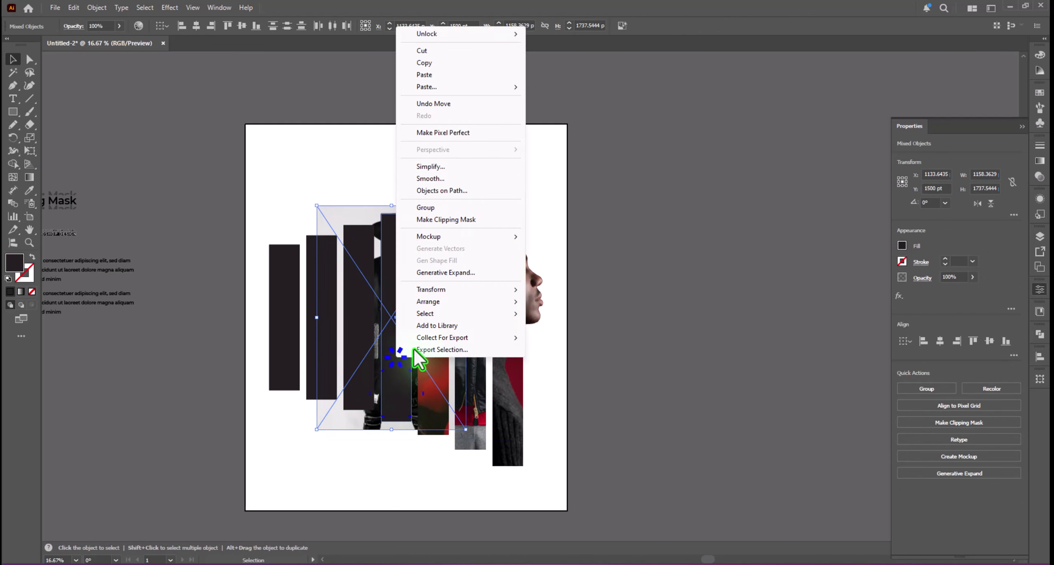
pyautogui.click(448, 220)
pyautogui.click(592, 364)
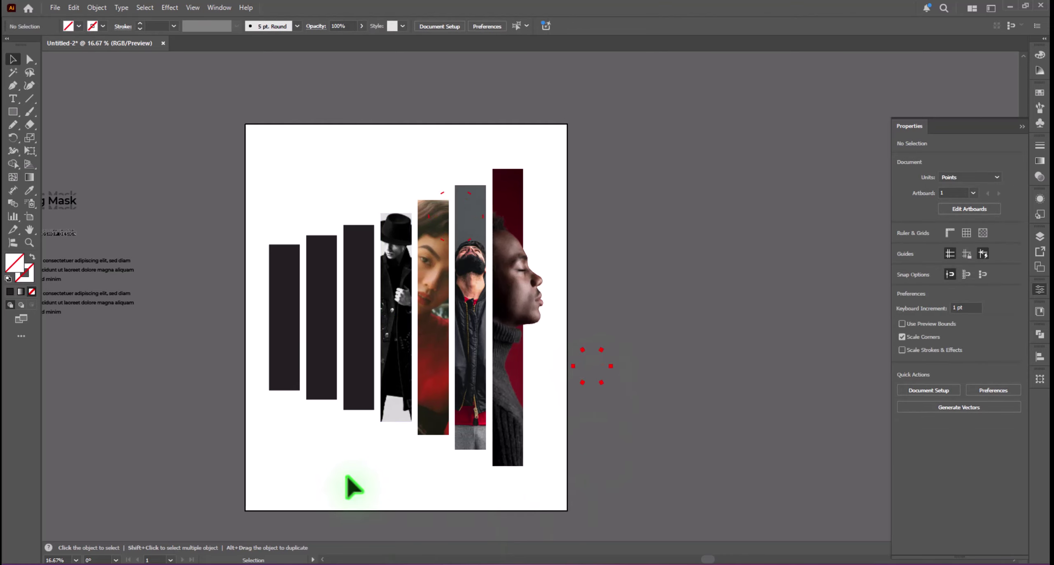
# Place the brown-background front-view photo of a young man from Downloads, scaled to about 2794 by 1863 pt over the fifth-tallest bar.
pyautogui.click(349, 396)
pyautogui.click(90, 503)
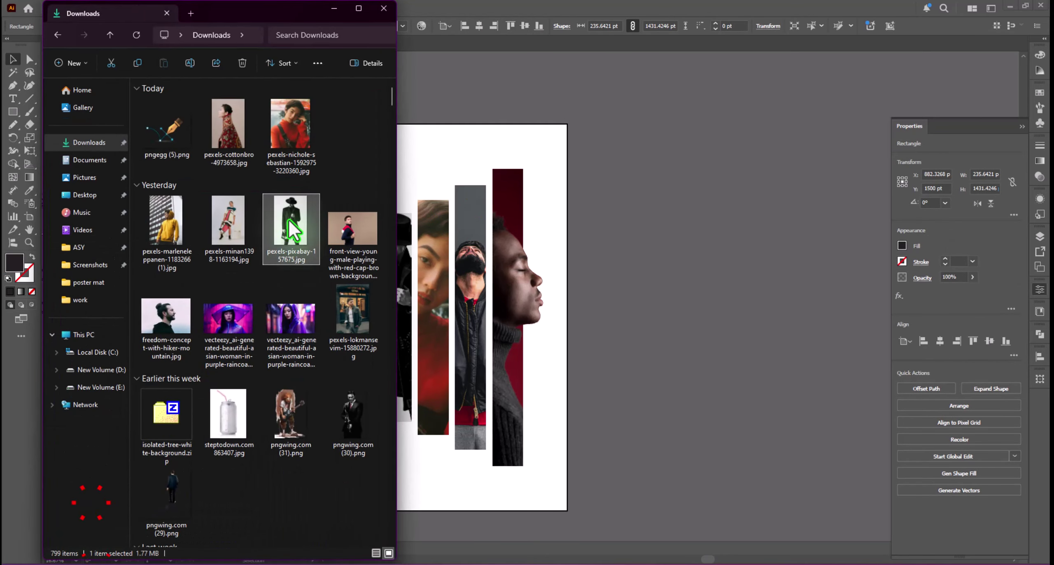
pyautogui.click(362, 247)
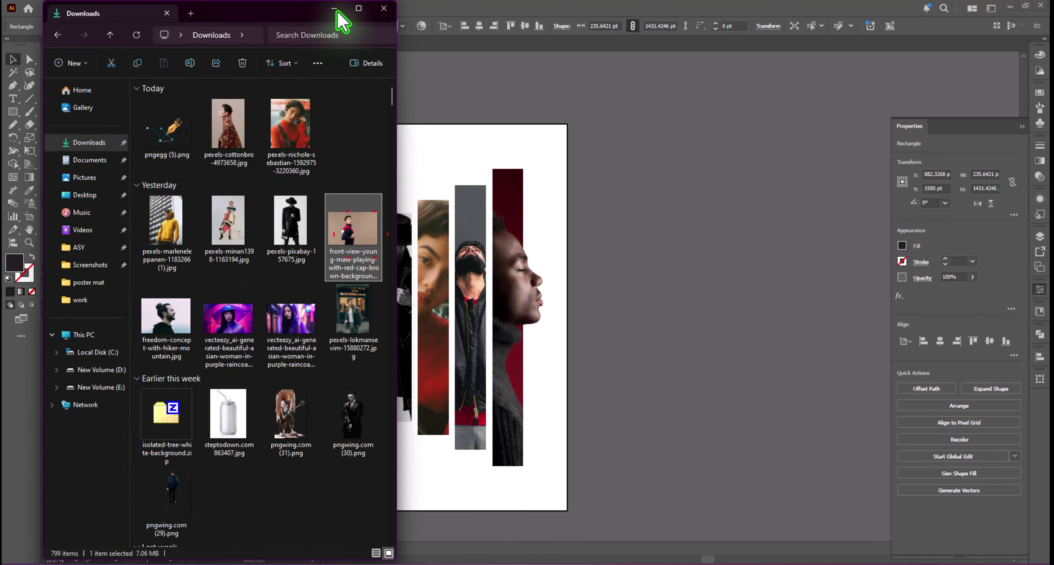
pyautogui.moveTo(354, 231); pyautogui.dragTo(414, 318)
pyautogui.moveTo(145, 246); pyautogui.dragTo(393, 409)
# Send the brown-background photo to the back and shrink it to about 2279 by 1519 pt, centring the man behind the fifth-tallest bar.
pyautogui.rightClick(377, 382)
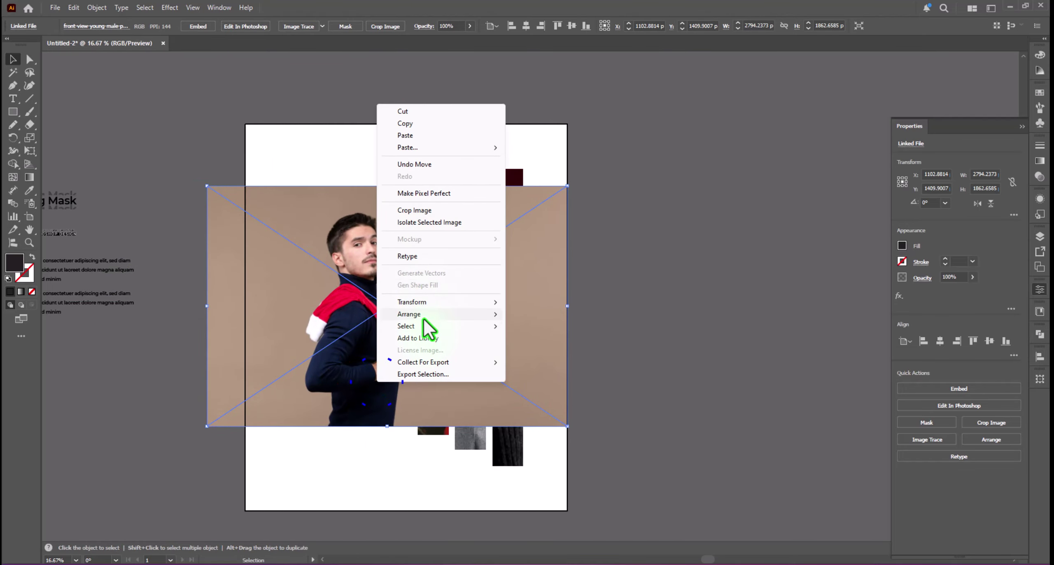
pyautogui.moveTo(411, 314)
pyautogui.click(544, 350)
pyautogui.moveTo(379, 208); pyautogui.dragTo(371, 205)
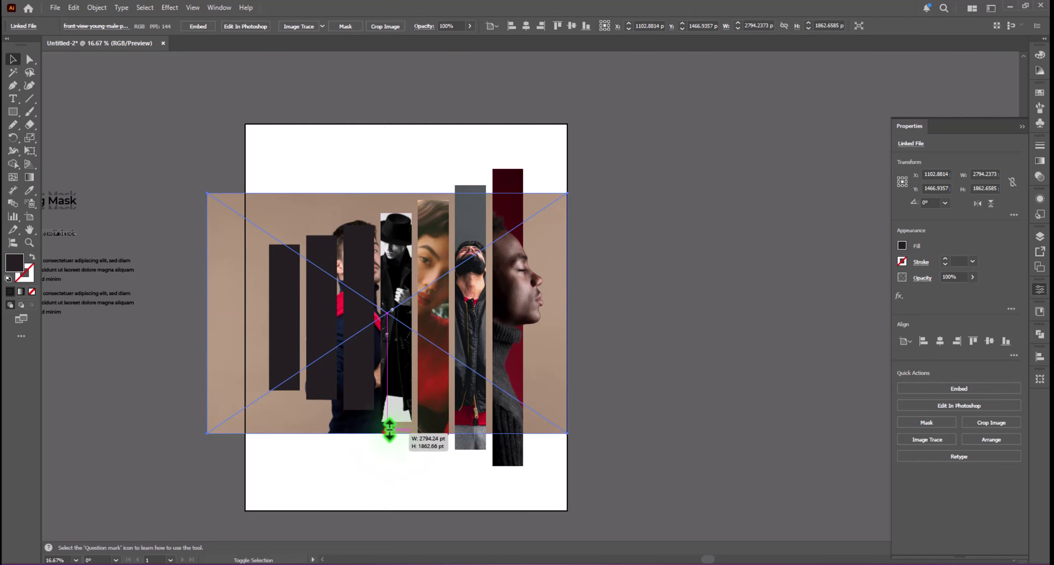
pyautogui.moveTo(389, 430); pyautogui.dragTo(347, 430)
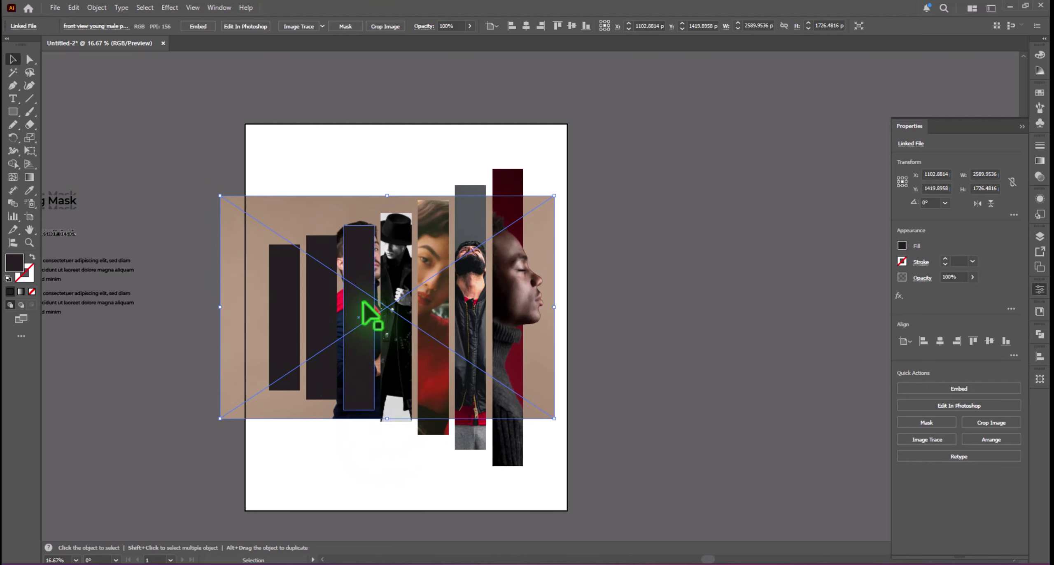
pyautogui.moveTo(387, 196); pyautogui.dragTo(350, 227)
# Clip the brown-background photo to the fifth-tallest bar with a clipping mask.
pyautogui.rightClick(364, 270)
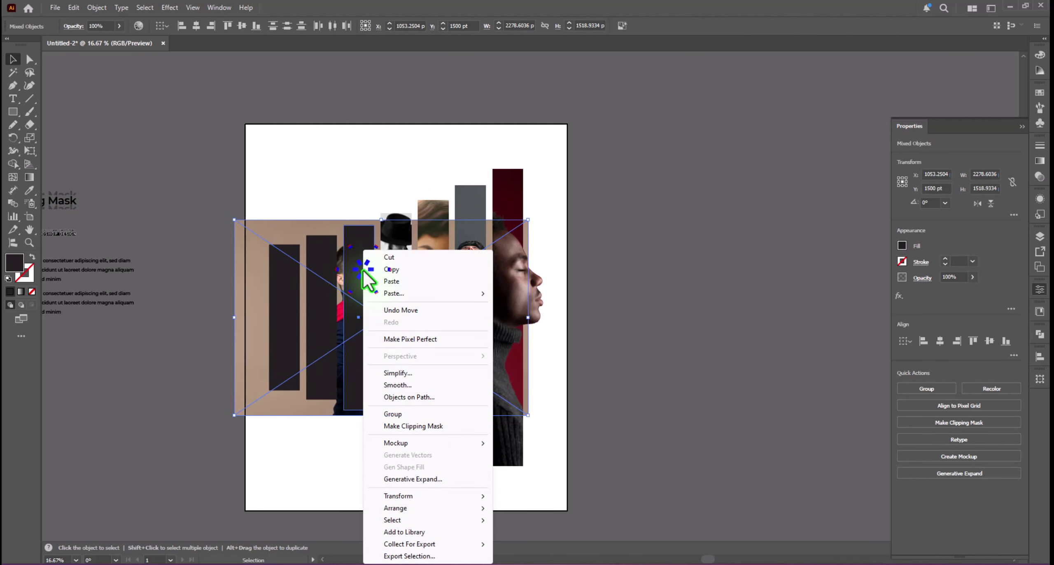
pyautogui.click(406, 426)
pyautogui.click(319, 469)
# Place the first purple-raincoat woman photo from Downloads and scale it to about 2567 by 1540 pt over the sixth-tallest bar.
pyautogui.click(321, 391)
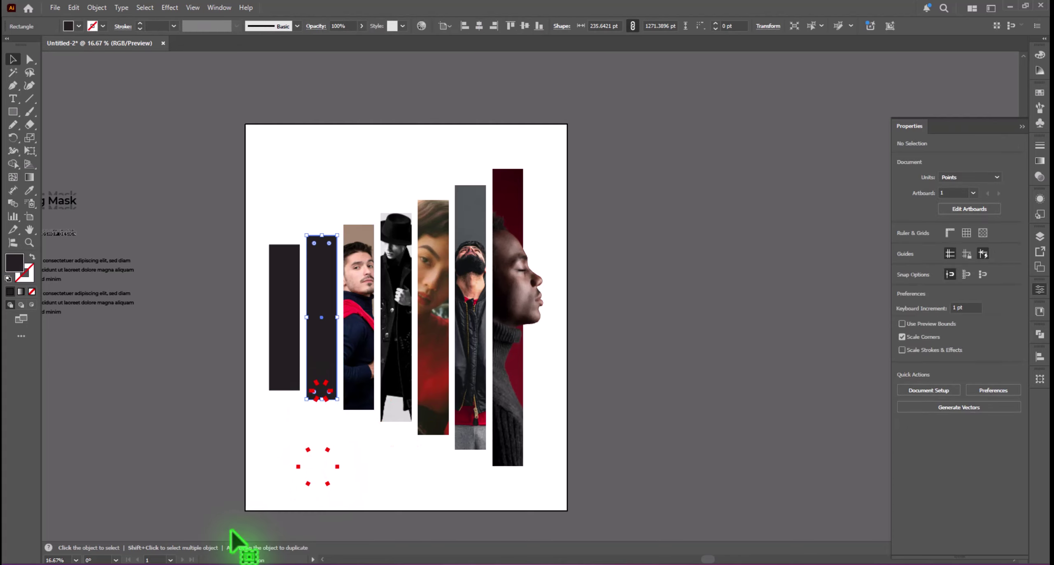
pyautogui.click(72, 517)
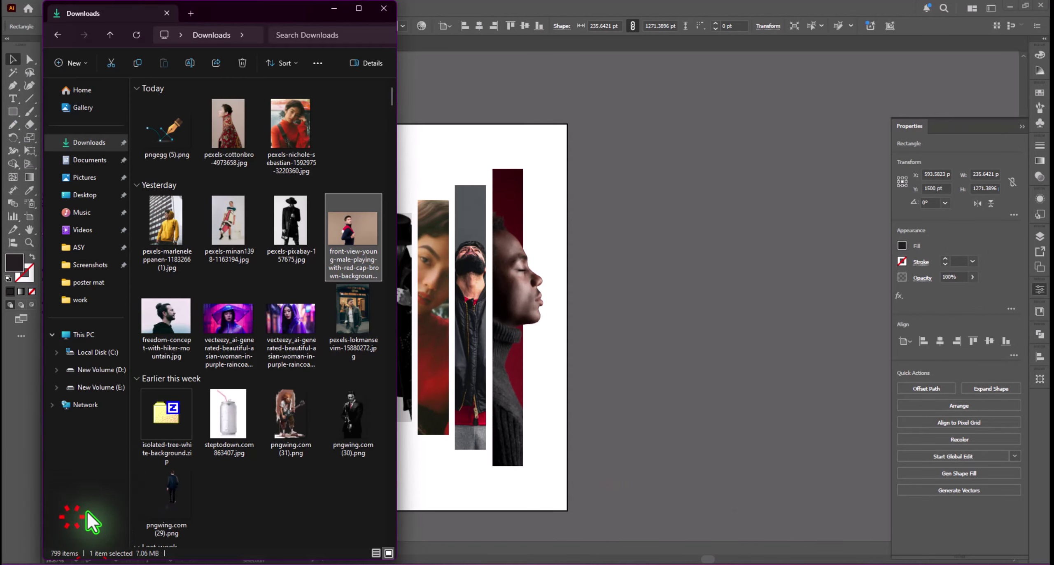
pyautogui.moveTo(230, 325); pyautogui.dragTo(353, 82)
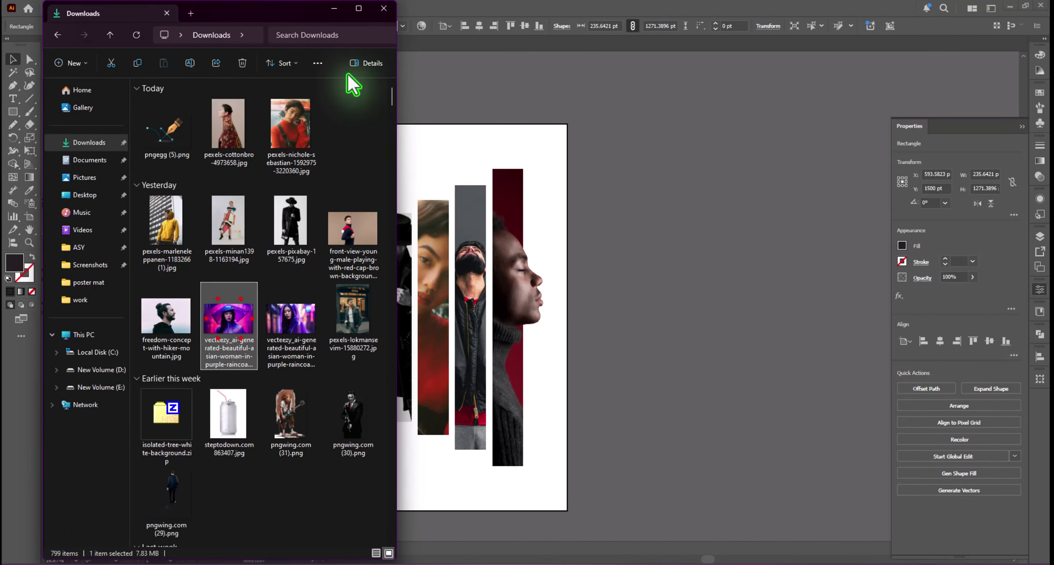
pyautogui.click(333, 8)
pyautogui.moveTo(479, 280); pyautogui.dragTo(109, 293)
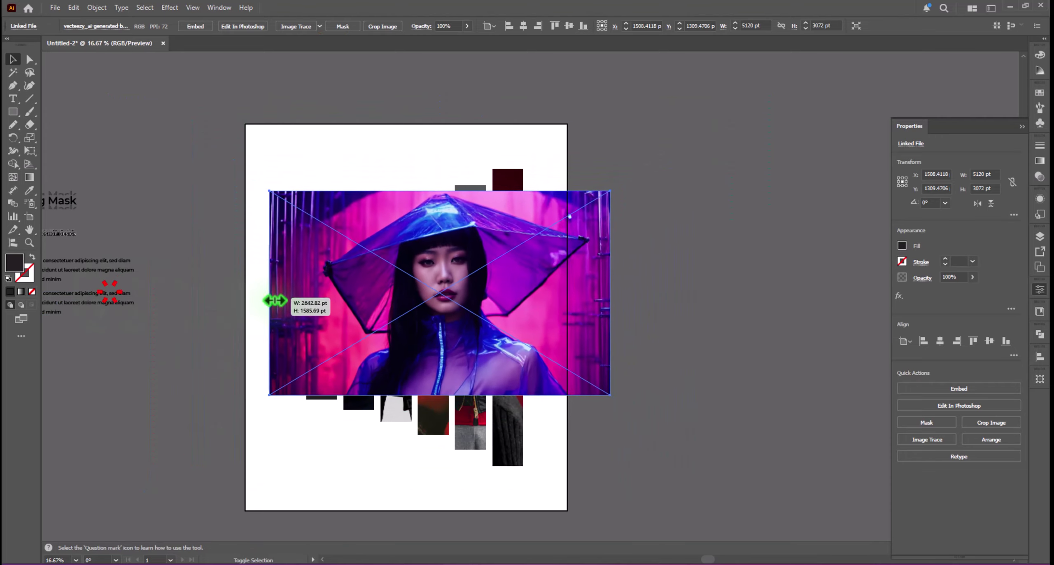
pyautogui.moveTo(437, 315); pyautogui.dragTo(404, 350)
# Send the purple-raincoat photo to the back and shrink it to about 2135 by 1281 pt, centring the face behind the sixth-tallest bar.
pyautogui.rightClick(394, 335)
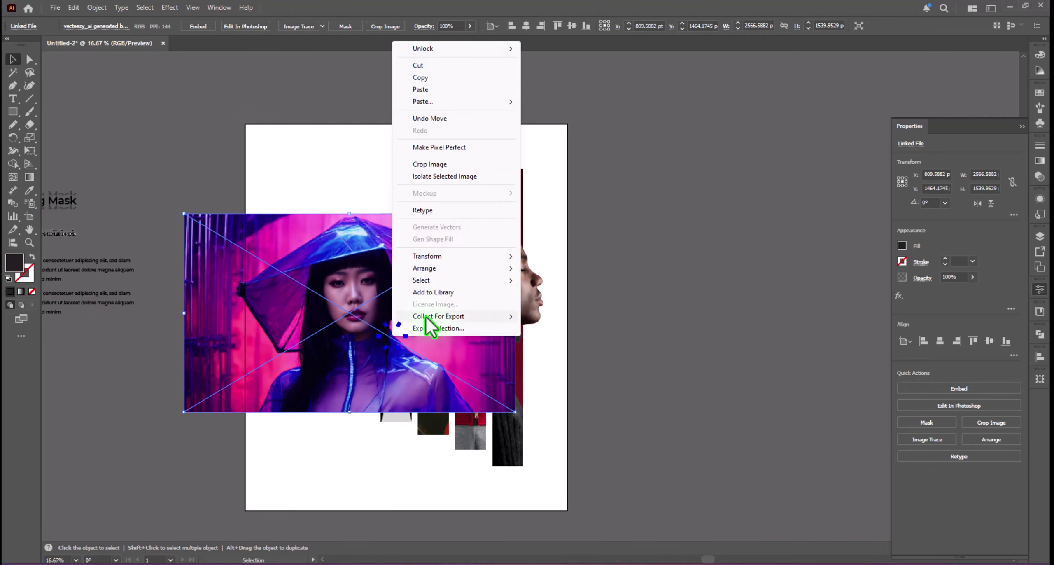
pyautogui.moveTo(436, 268)
pyautogui.click(548, 303)
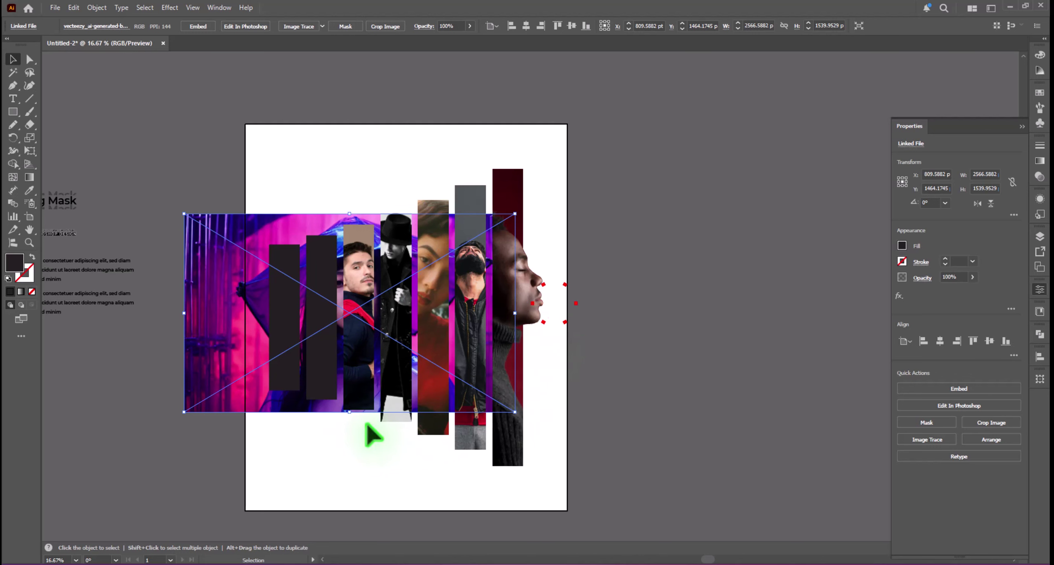
pyautogui.moveTo(184, 313); pyautogui.dragTo(205, 334)
# Clip the purple-raincoat photo to the sixth-tallest bar with a clipping mask.
pyautogui.keyDown('shift'); pyautogui.click(317, 370); pyautogui.keyUp('shift')
pyautogui.rightClick(314, 344)
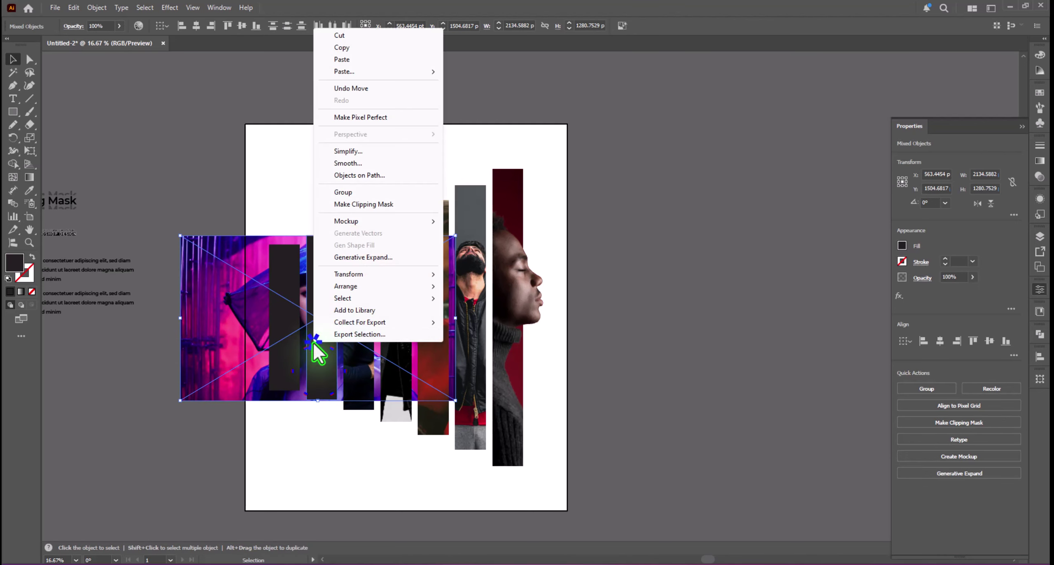
pyautogui.click(363, 204)
pyautogui.click(629, 364)
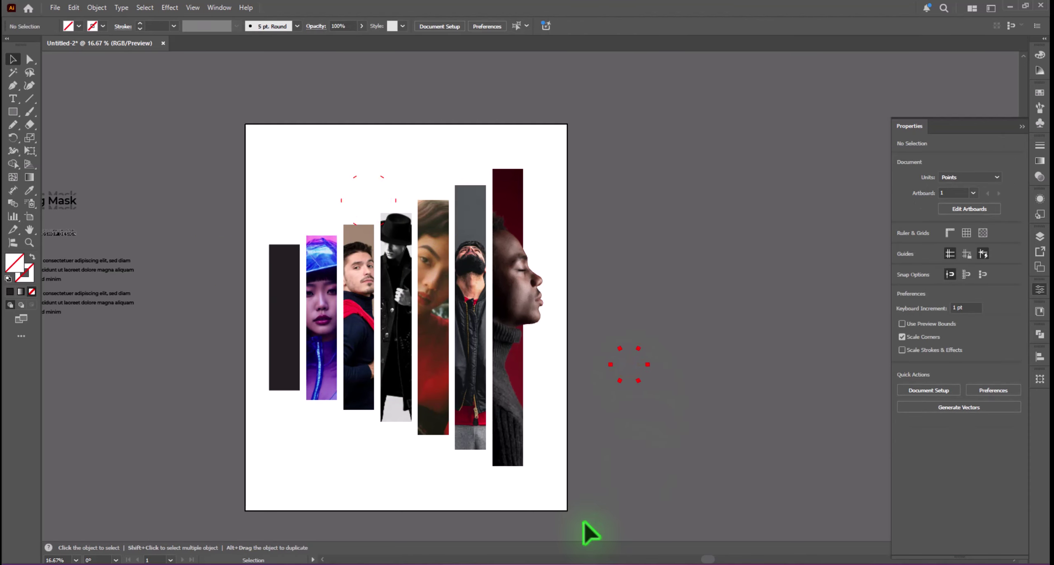
# Place the yellow-hoodie street photo from Downloads and scale it to about 818 by 1227 pt over the shortest bar.
pyautogui.click(274, 348)
pyautogui.moveTo(155, 556)
pyautogui.click(79, 531)
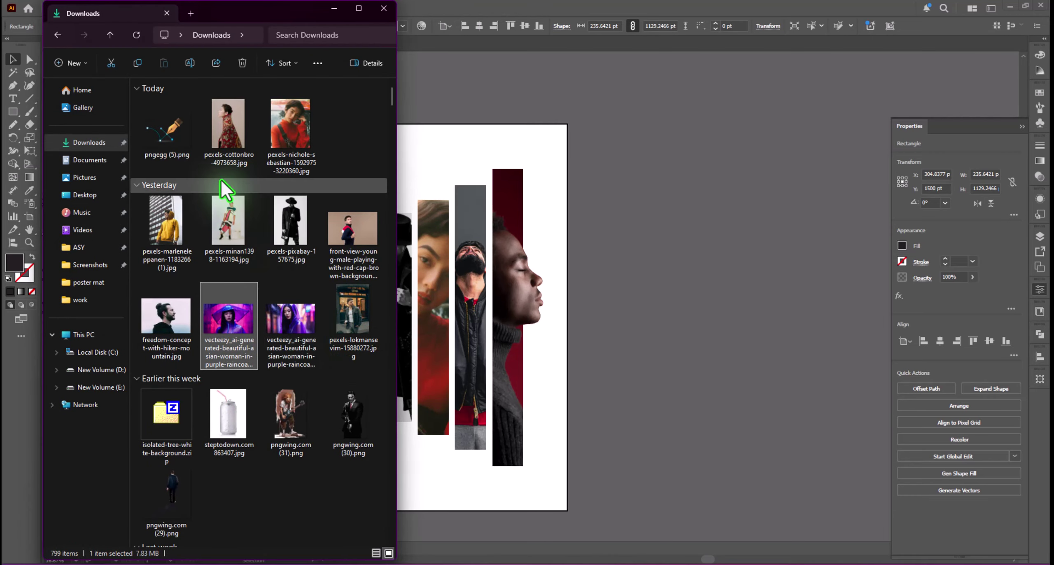
pyautogui.click(169, 223)
pyautogui.doubleClick(341, 12)
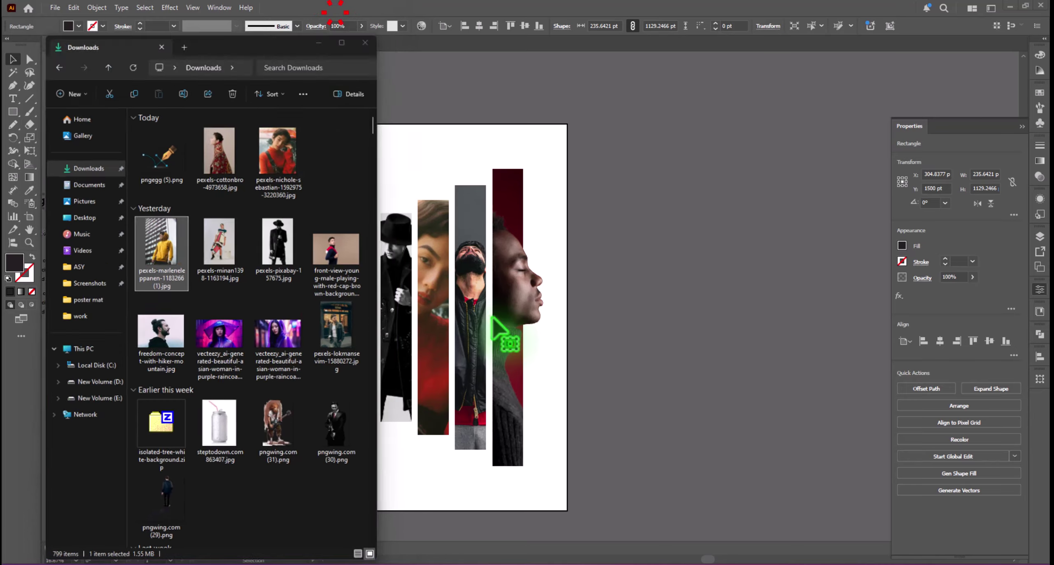
pyautogui.moveTo(492, 317); pyautogui.dragTo(494, 319)
pyautogui.moveTo(268, 261); pyautogui.dragTo(473, 280)
pyautogui.moveTo(494, 277); pyautogui.dragTo(294, 395)
# Send the yellow-hoodie photo to the back and position it so the figure sits behind the shortest bar.
pyautogui.rightClick(290, 349)
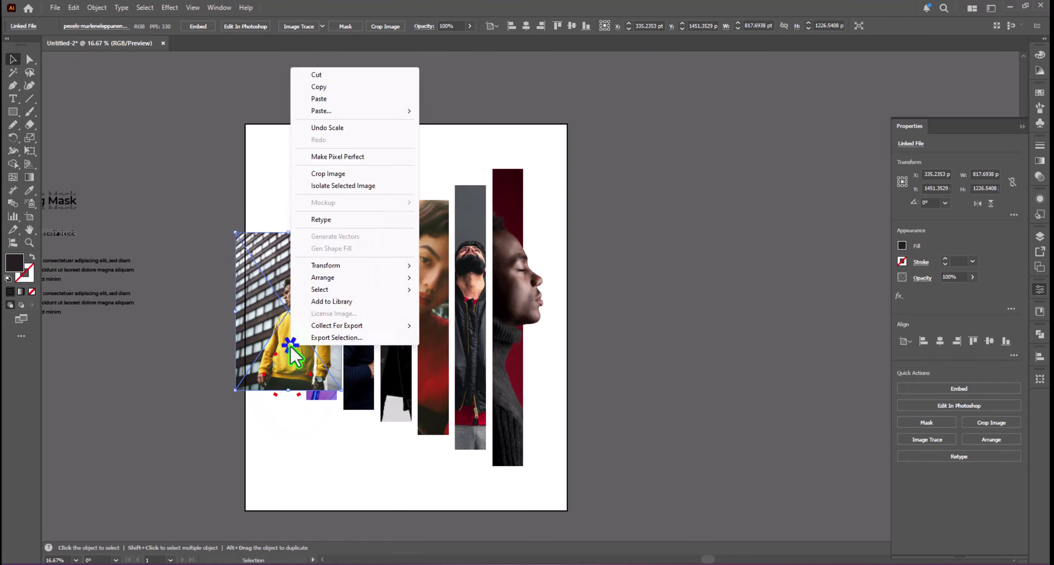
pyautogui.moveTo(336, 278)
pyautogui.click(436, 317)
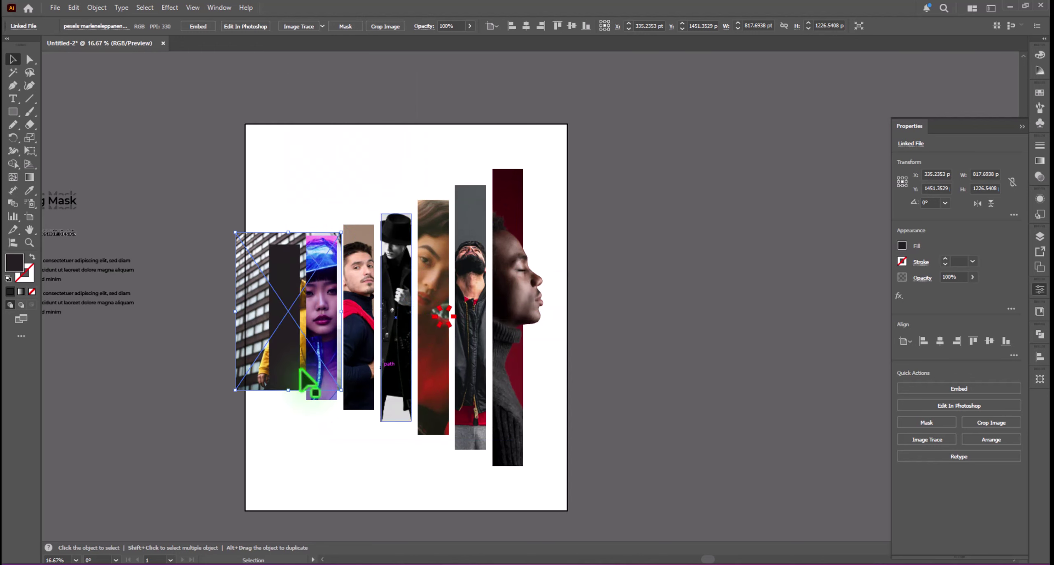
pyautogui.moveTo(255, 301); pyautogui.dragTo(246, 283)
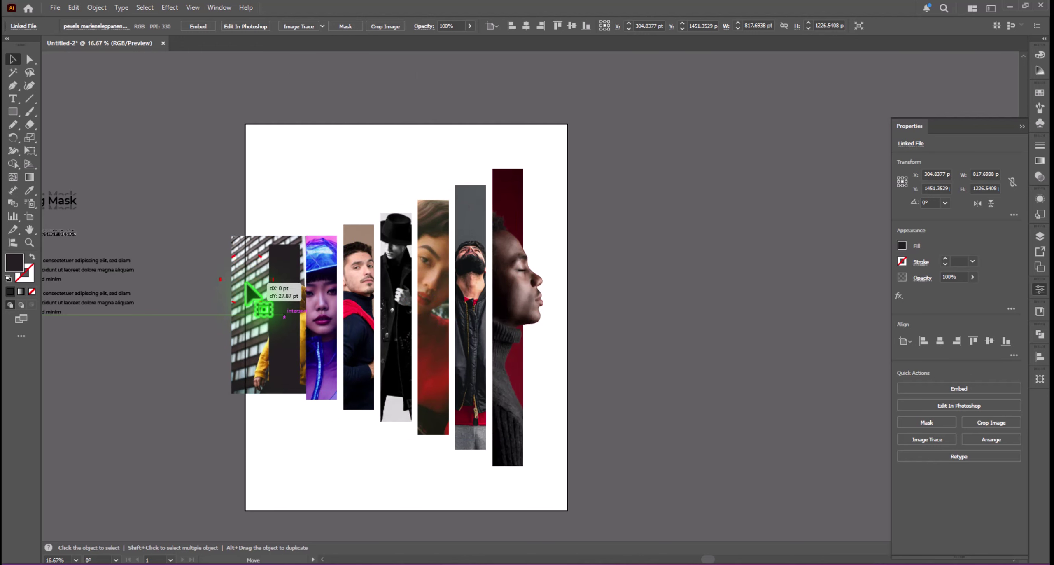
# Clip the yellow-hoodie photo to the shortest bar with a clipping mask.
pyautogui.keyDown('shift'); pyautogui.click(287, 276); pyautogui.keyUp('shift')
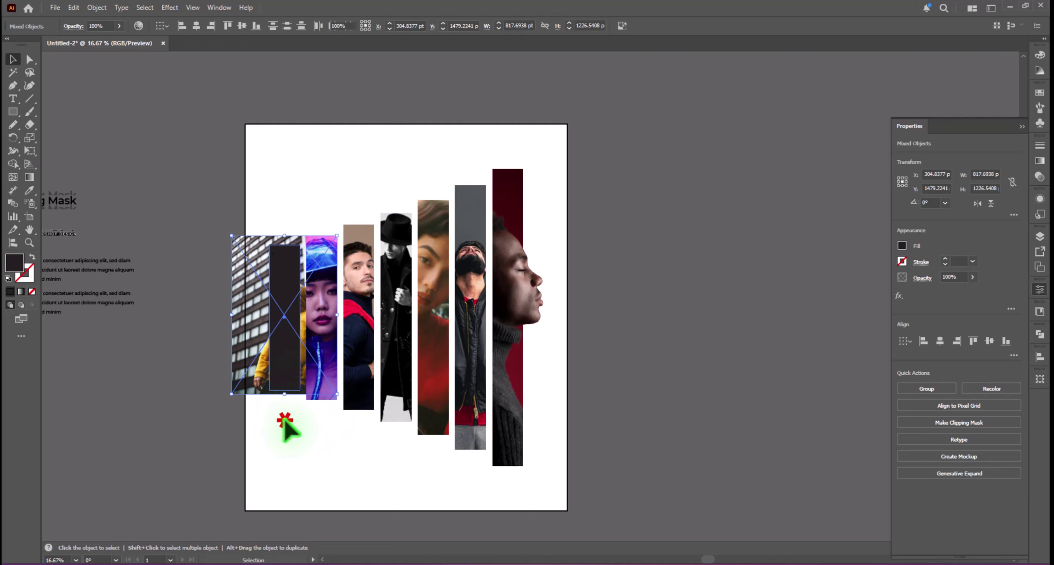
pyautogui.rightClick(283, 366)
pyautogui.click(340, 213)
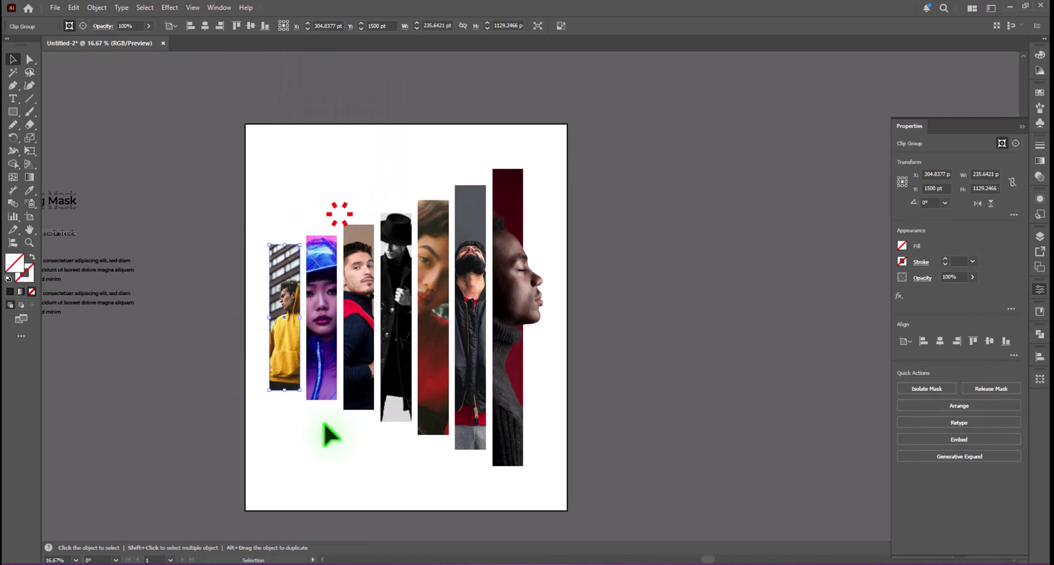
pyautogui.click(314, 439)
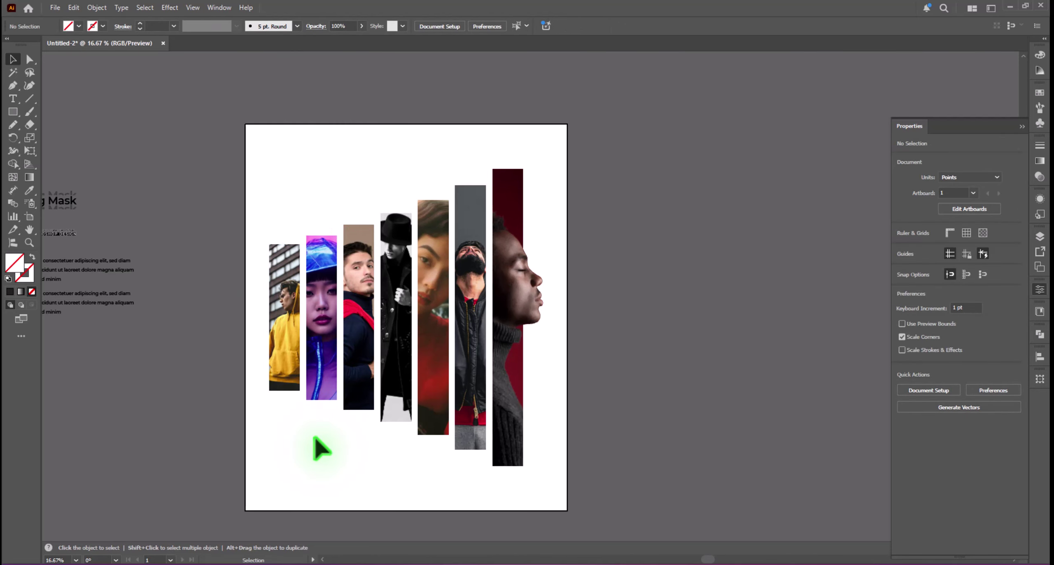
# Move the DESIGN MATTRIAL-01.png subscribe logo to the artboard's lower-right corner and enlarge it to about 1031 by 1546 pt.
pyautogui.hotkey('ctrl', '-')
pyautogui.hotkey('ctrl', '-')
pyautogui.moveTo(313, 251); pyautogui.dragTo(448, 375)
pyautogui.moveTo(529, 391); pyautogui.dragTo(523, 400)
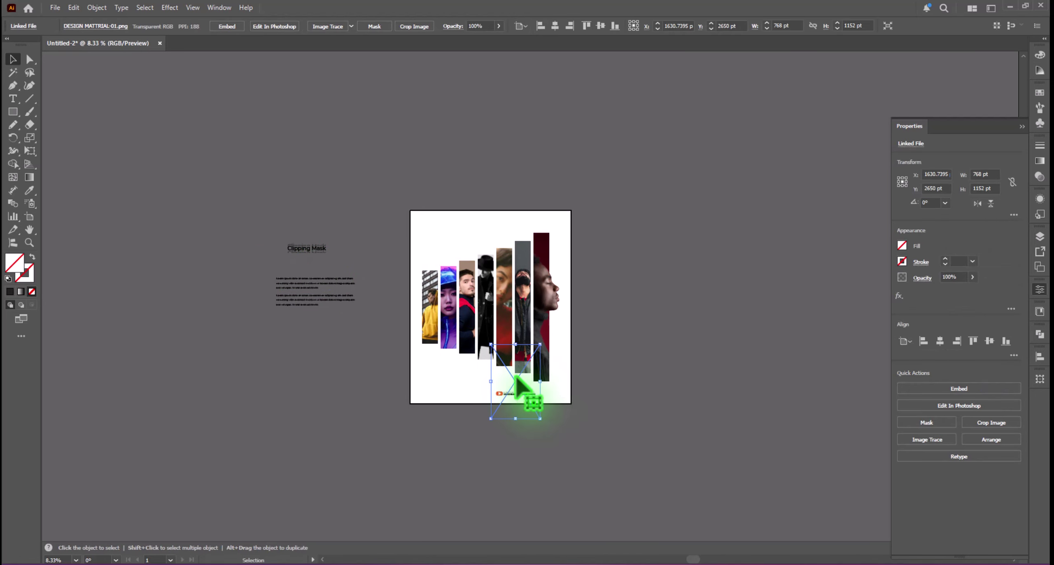
pyautogui.hotkey('ctrl', '+')
pyautogui.hotkey('ctrl', '+')
pyautogui.moveTo(593, 368); pyautogui.dragTo(608, 330)
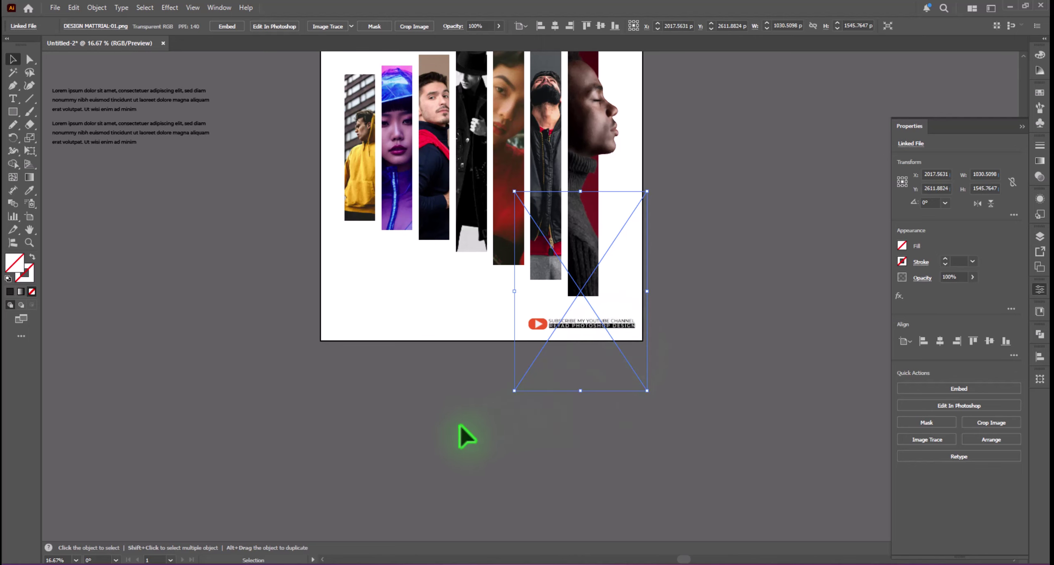
pyautogui.click(462, 430)
# Move the layered "Clipping Mask" title into the artboard's upper-left corner and enlarge it.
pyautogui.moveTo(454, 259); pyautogui.dragTo(529, 466)
pyautogui.moveTo(210, 239); pyautogui.dragTo(513, 199)
pyautogui.click(341, 193)
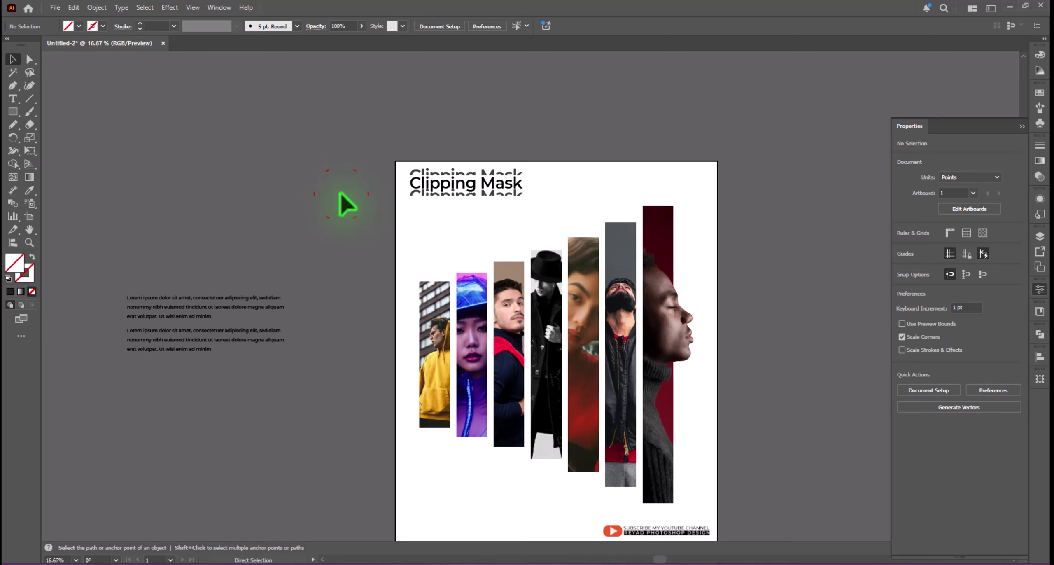
# Add a one-word subtitle below the right half of the "Clipping Mask" title and enlarge it to about 62.6 pt.
pyautogui.hotkey('ctrl', '+')
pyautogui.hotkey('ctrl', '+')
pyautogui.moveTo(410, 112); pyautogui.dragTo(458, 225)
pyautogui.click(13, 99)
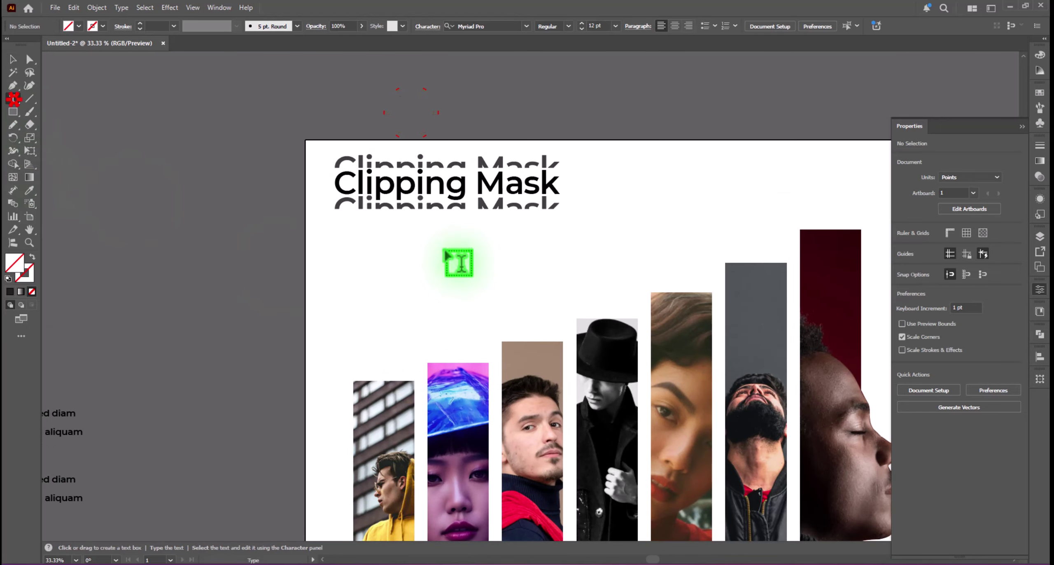
pyautogui.click(482, 217)
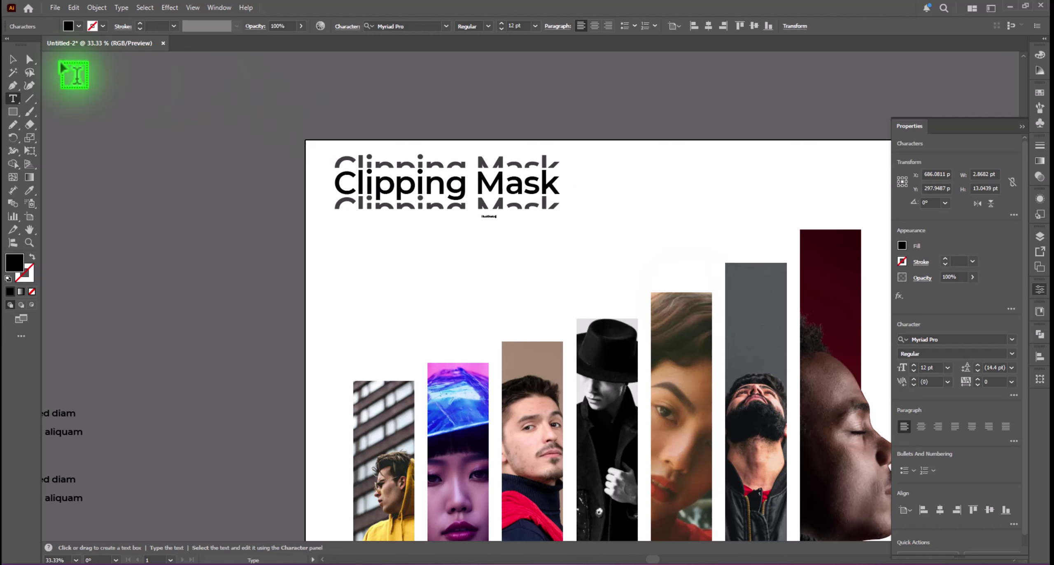
pyautogui.click(13, 58)
pyautogui.click(489, 216)
pyautogui.moveTo(528, 242); pyautogui.dragTo(538, 218)
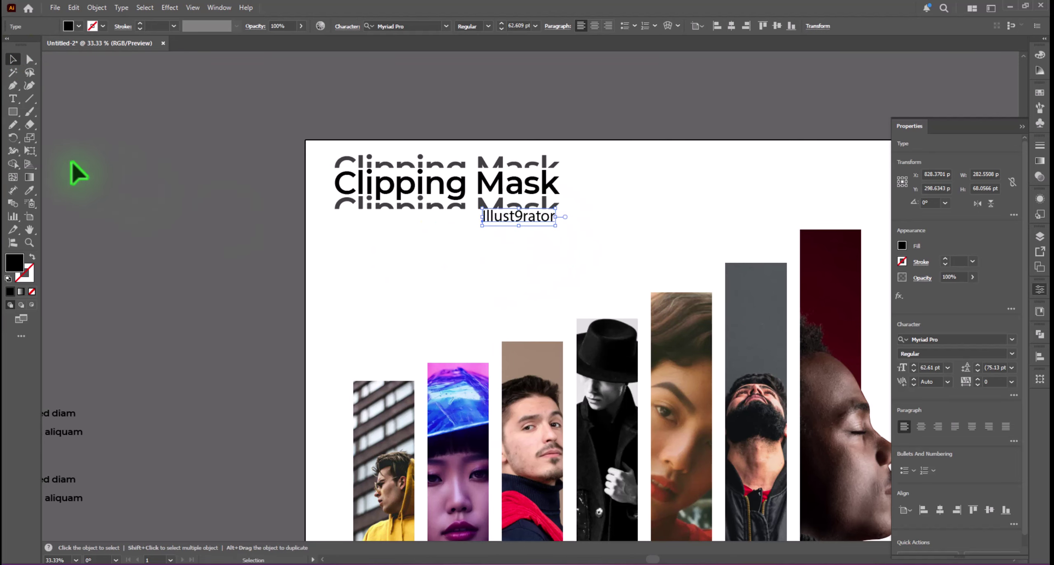
# Correct the subtitle text to "illustrator" and set its font to Montserrat SemiBold.
pyautogui.doubleClick(536, 227)
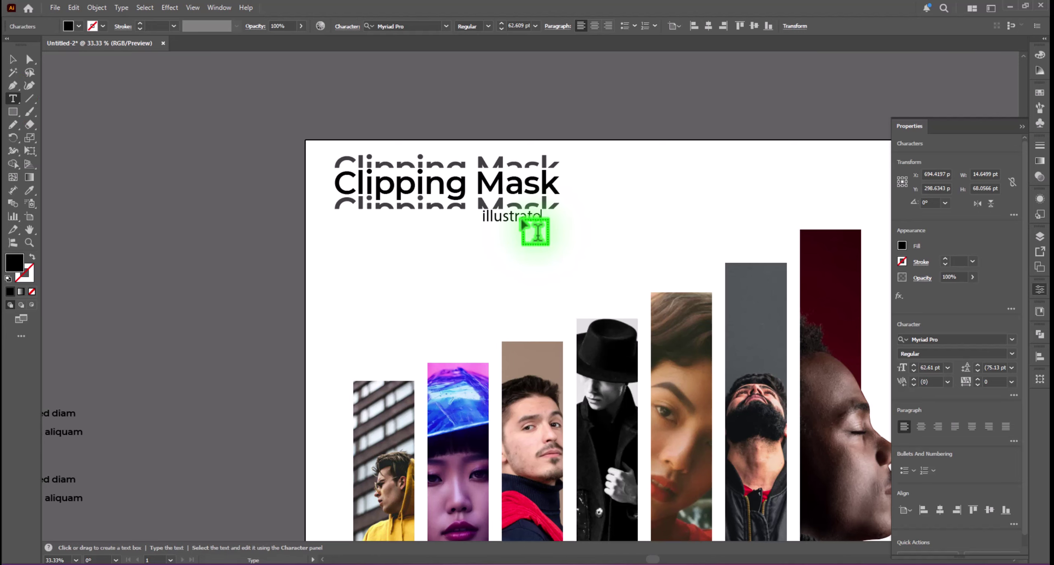
pyautogui.doubleClick(536, 228)
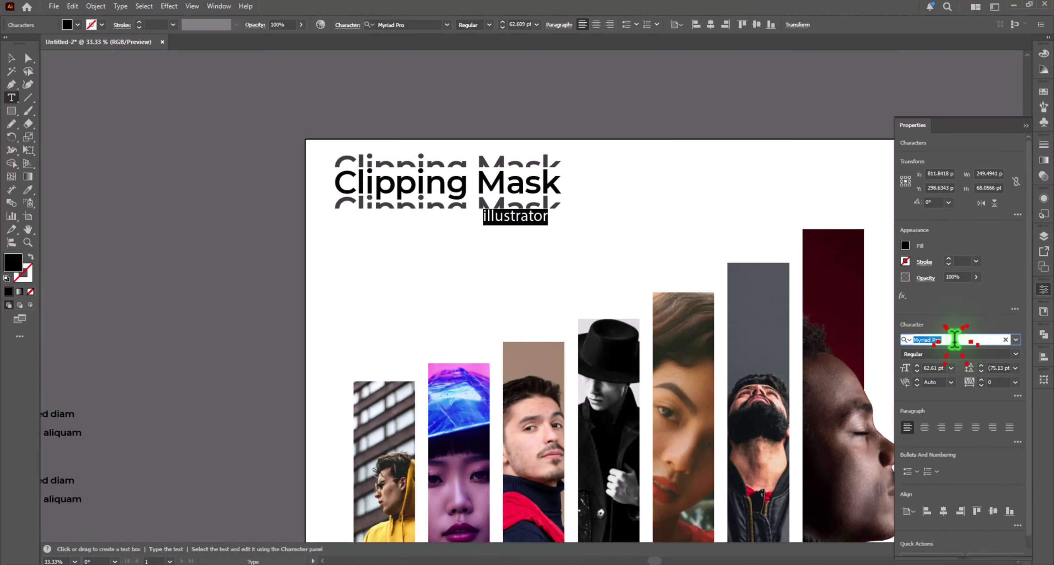
pyautogui.write('mon')
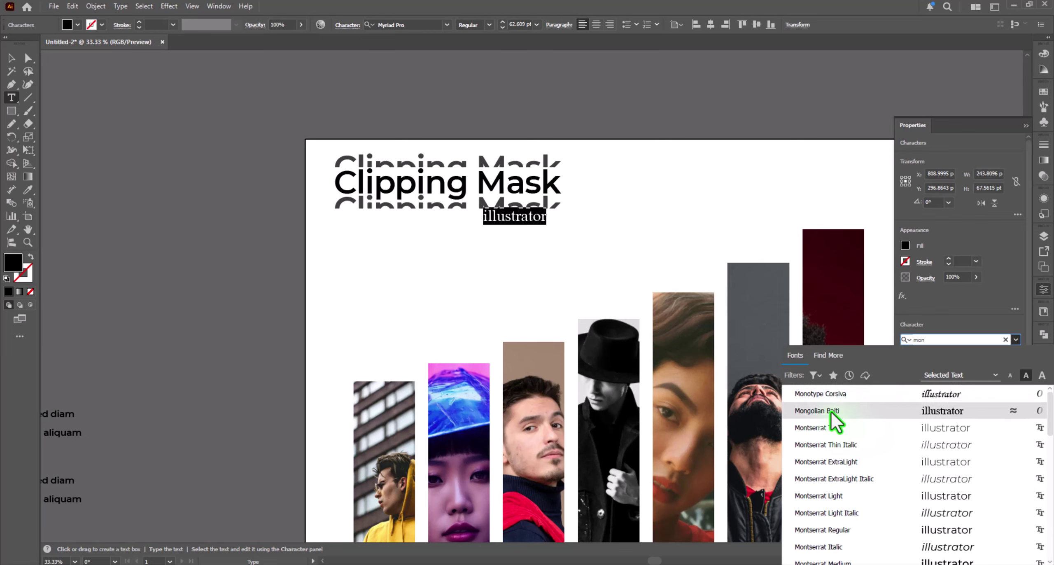
pyautogui.scroll(-1, 838, 535)
pyautogui.click(844, 547)
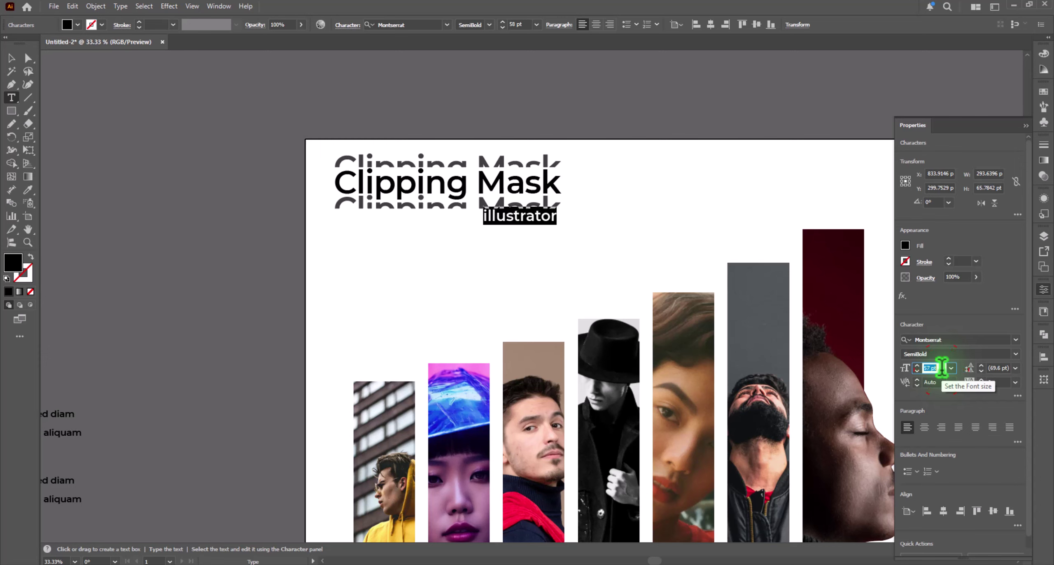
# Set the "illustrator" subtitle to 57 pt with 200 tracking and move it so it ends flush with the title's right edge.
pyautogui.click(1015, 382)
pyautogui.click(1021, 535)
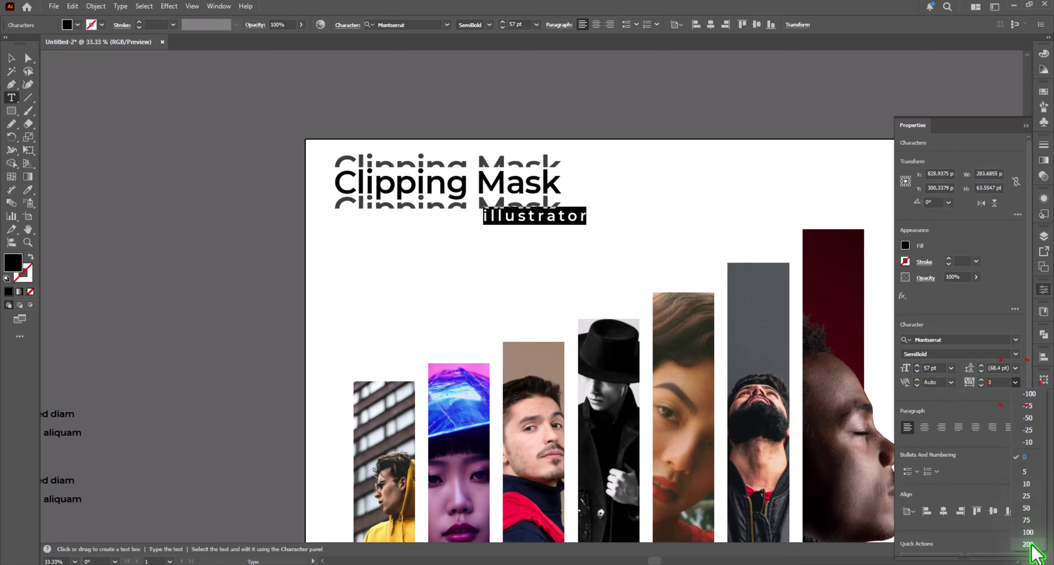
pyautogui.click(12, 60)
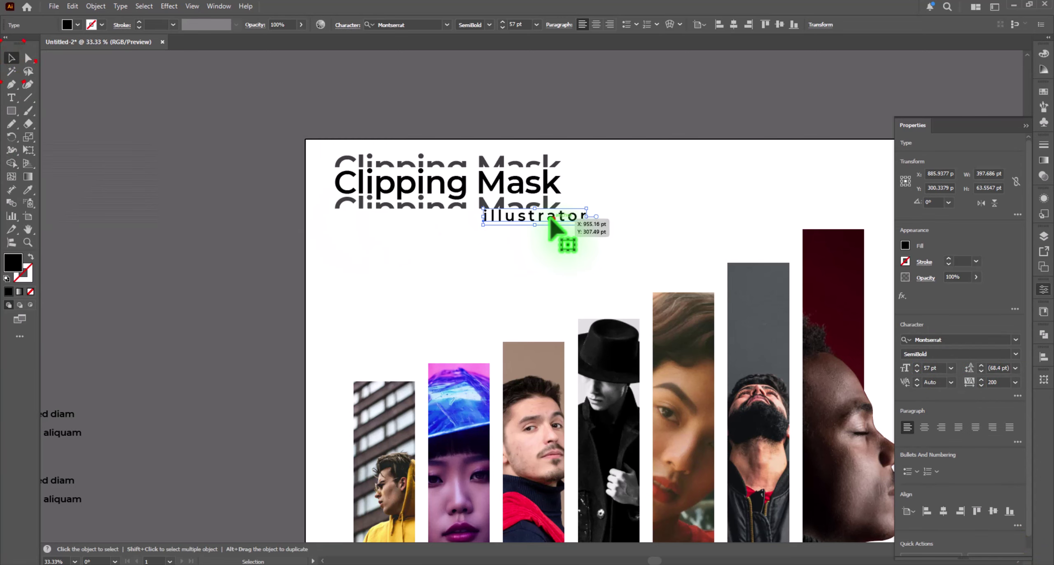
pyautogui.moveTo(557, 228); pyautogui.dragTo(522, 218)
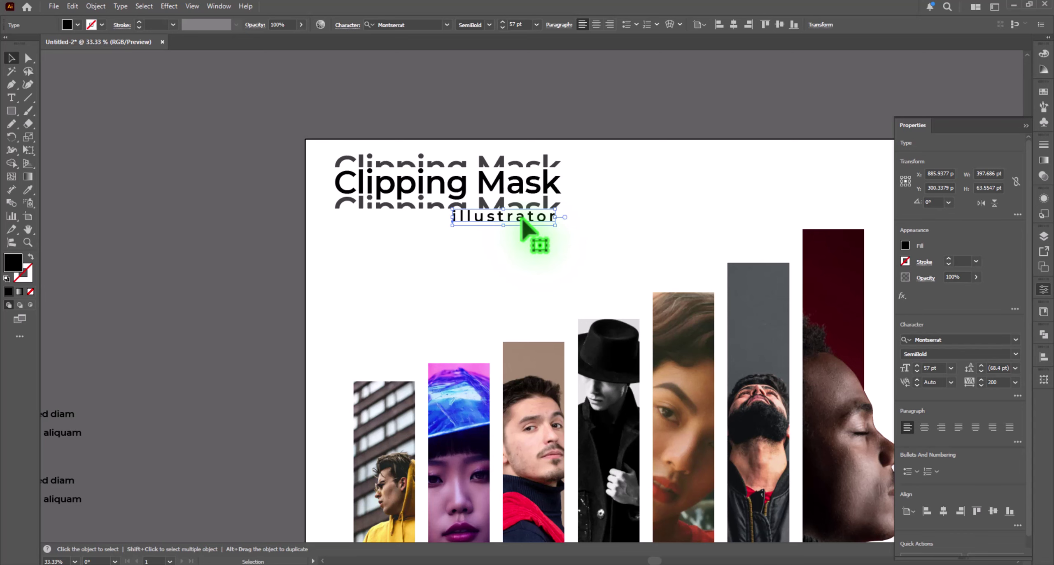
pyautogui.click(238, 183)
pyautogui.hotkey('ctrl', '-')
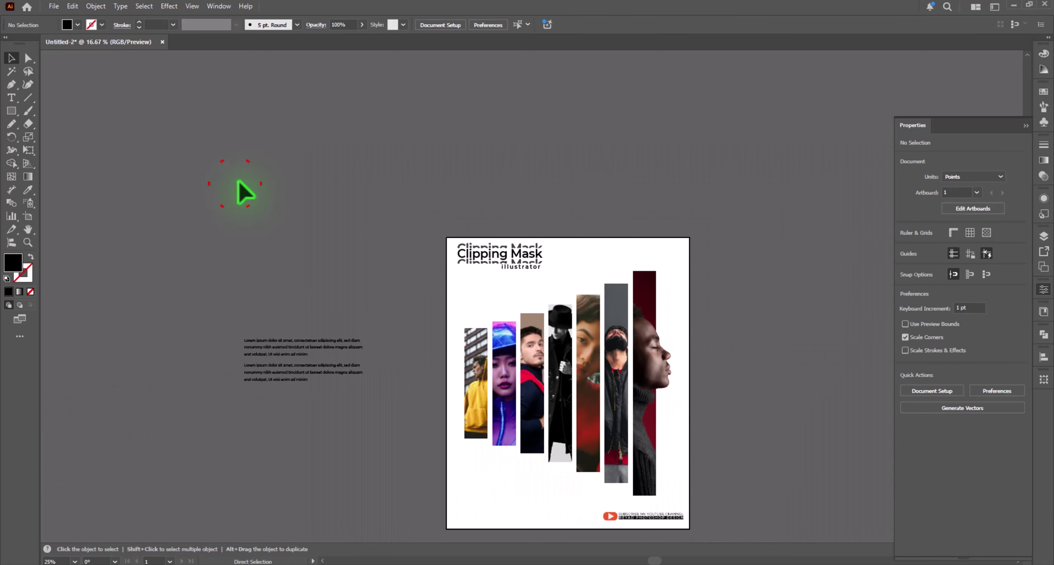
pyautogui.click(530, 266)
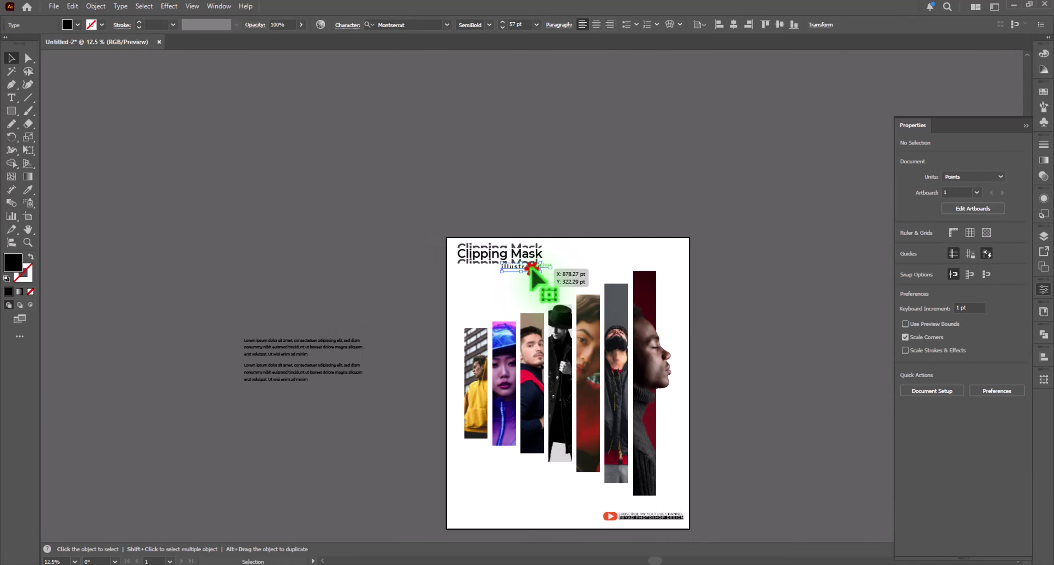
# Move both lorem ipsum paragraphs onto the artboard, stacked one above the other below the "illustrator" subtitle.
pyautogui.click(67, 25)
pyautogui.click(23, 134)
pyautogui.click(204, 192)
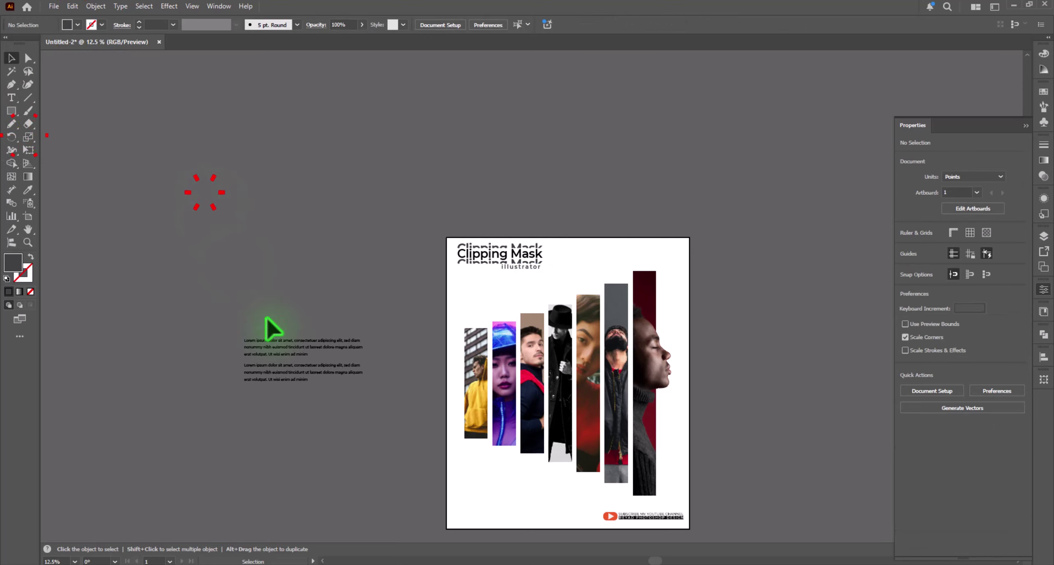
pyautogui.moveTo(292, 350); pyautogui.dragTo(508, 285)
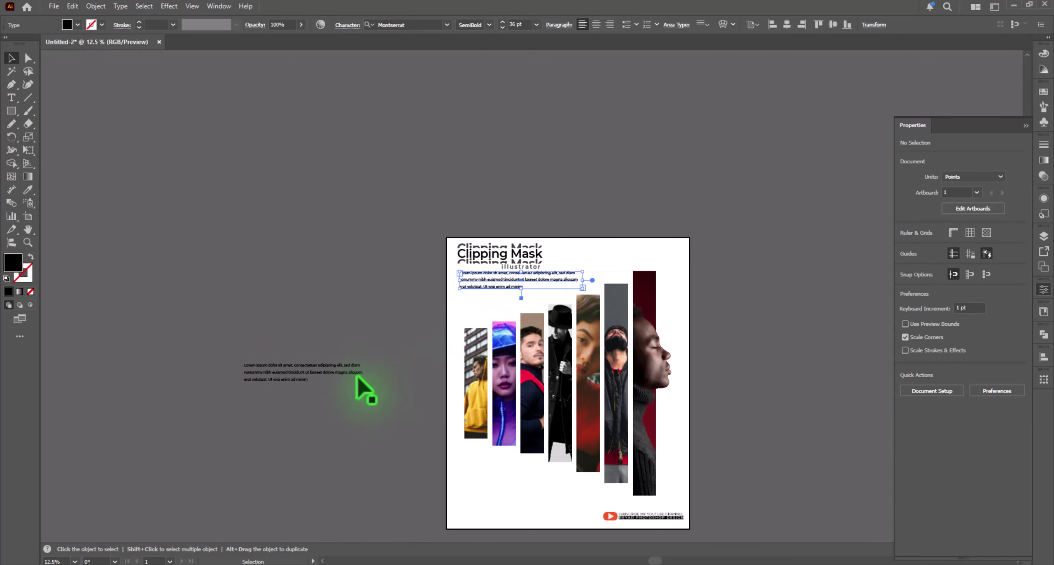
pyautogui.hotkey('ctrl', '+')
pyautogui.moveTo(165, 472); pyautogui.dragTo(593, 332)
pyautogui.click(304, 300)
pyautogui.click(469, 329)
pyautogui.keyDown('shift'); pyautogui.click(471, 306); pyautogui.keyUp('shift')
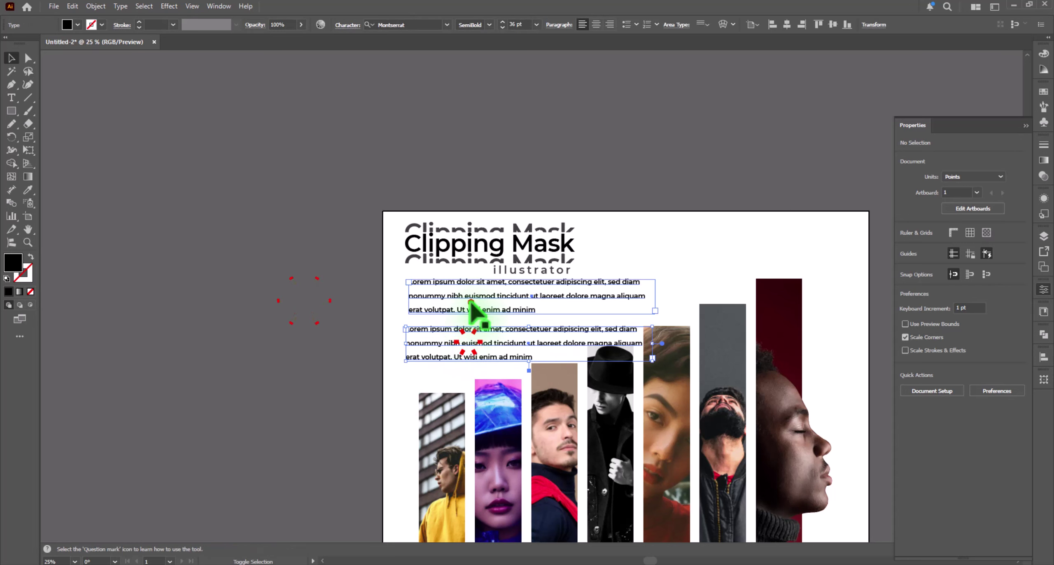
pyautogui.moveTo(645, 362)
pyautogui.mouseDown()
pyautogui.moveTo(654, 365)
pyautogui.moveTo(646, 356)
pyautogui.mouseUp()
pyautogui.moveTo(478, 308); pyautogui.dragTo(450, 303)
pyautogui.hotkey('ctrl', 'z')
pyautogui.click(290, 273)
pyautogui.click(526, 313)
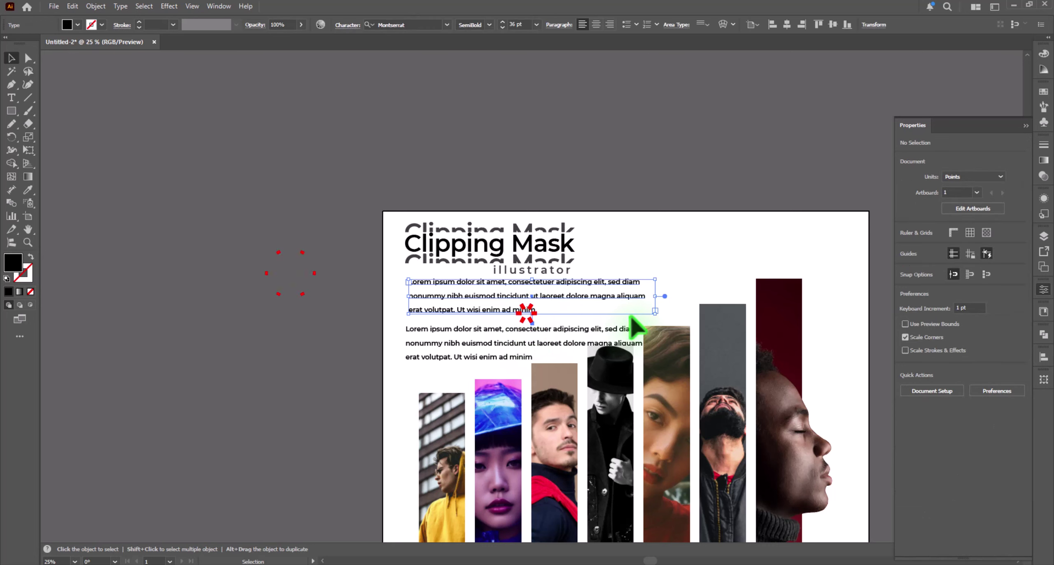
# Narrow the second paragraph's text frame so it ends near the right edge of the title.
pyautogui.click(612, 341)
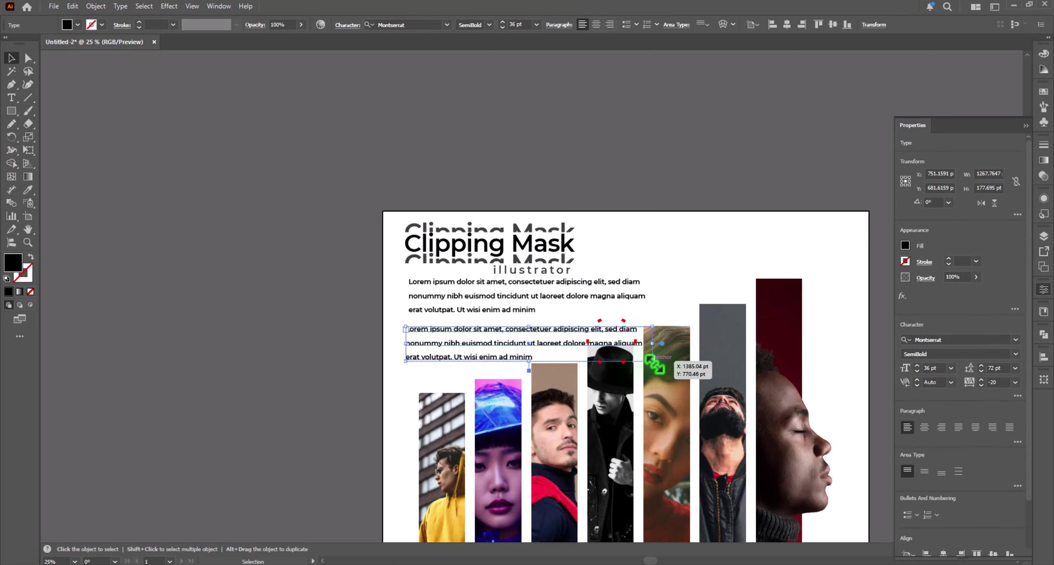
pyautogui.moveTo(655, 364); pyautogui.dragTo(548, 344)
pyautogui.click(317, 300)
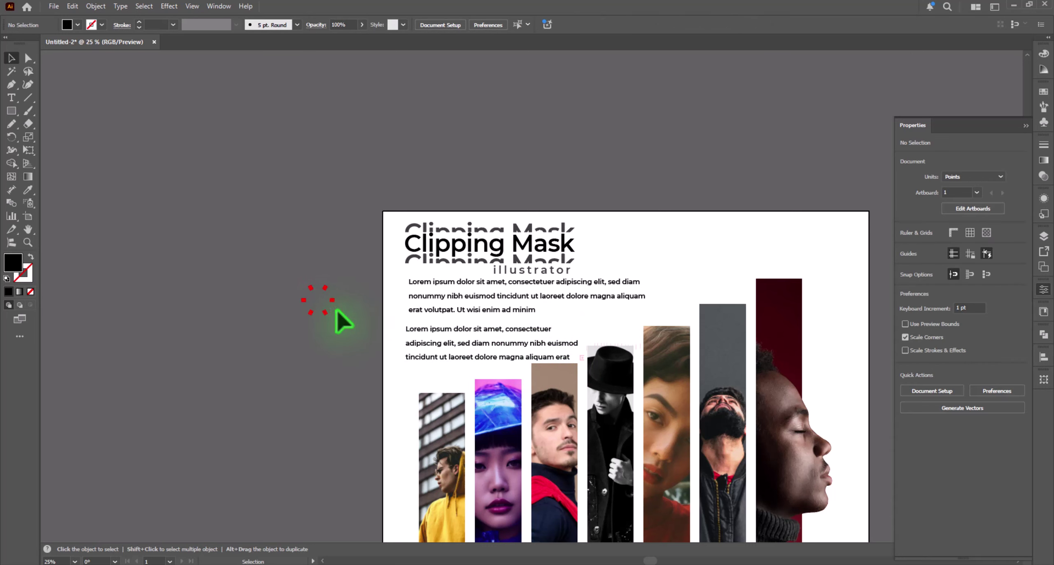
# Try justifying all lines of both body paragraphs and restore their left text alignment.
pyautogui.click(410, 309)
pyautogui.keyDown('shift'); pyautogui.click(439, 338); pyautogui.keyUp('shift')
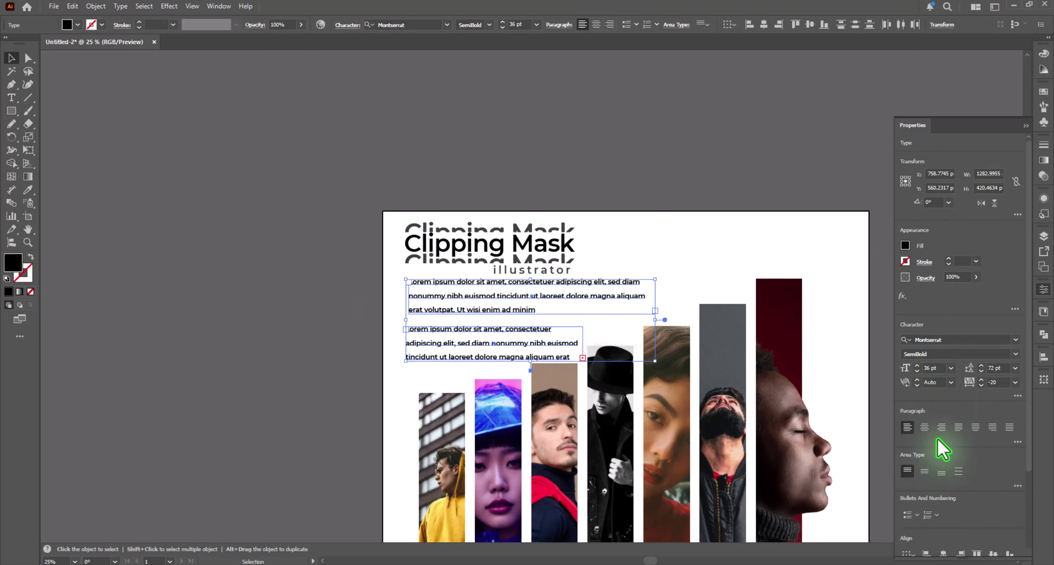
pyautogui.click(1007, 427)
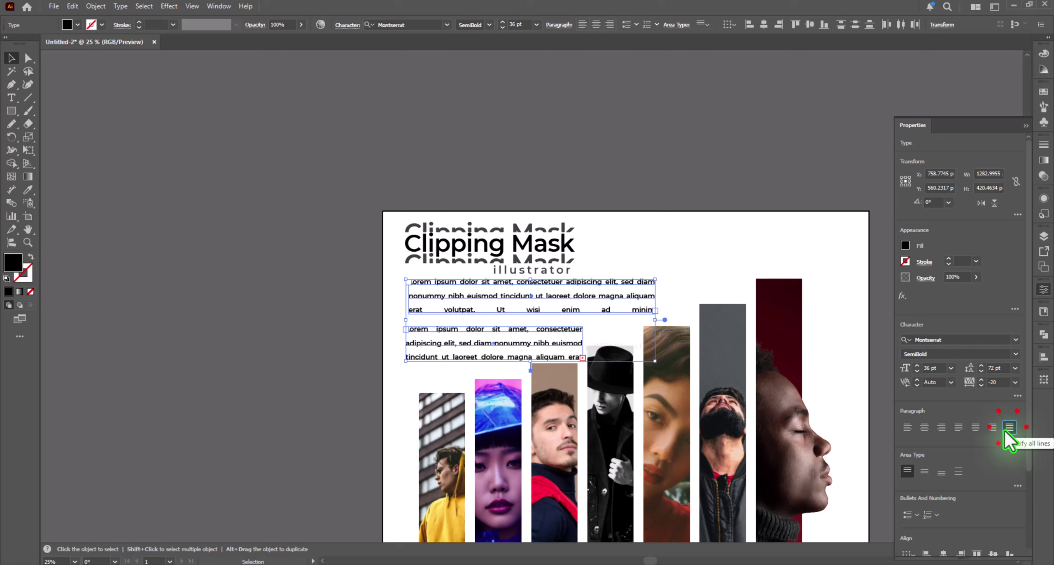
pyautogui.click(908, 426)
pyautogui.click(329, 331)
# Align the two body paragraph frames with each other along their left edges.
pyautogui.click(436, 307)
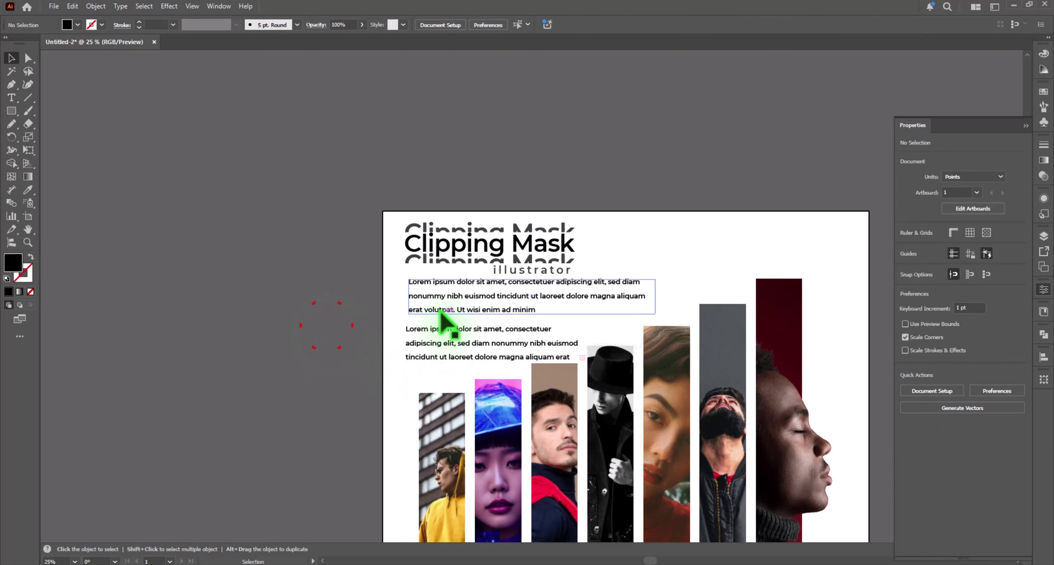
pyautogui.keyDown('shift'); pyautogui.click(442, 334); pyautogui.keyUp('shift')
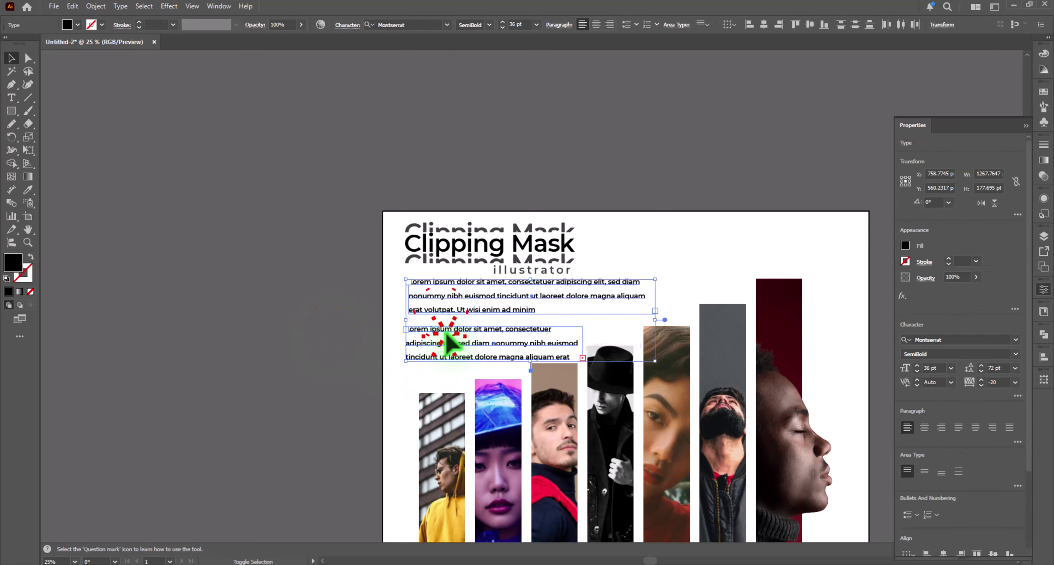
pyautogui.click(750, 24)
pyautogui.click(736, 91)
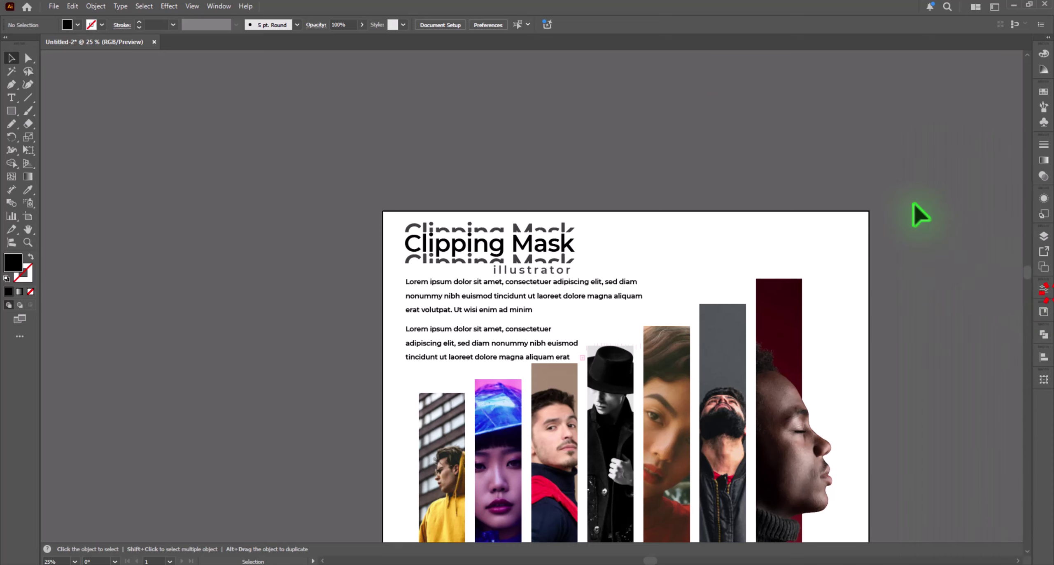
# Scale the title and subtitle down slightly and place a copy of the first paragraph near the artboard's lower edge.
pyautogui.hotkey('ctrl', '-')
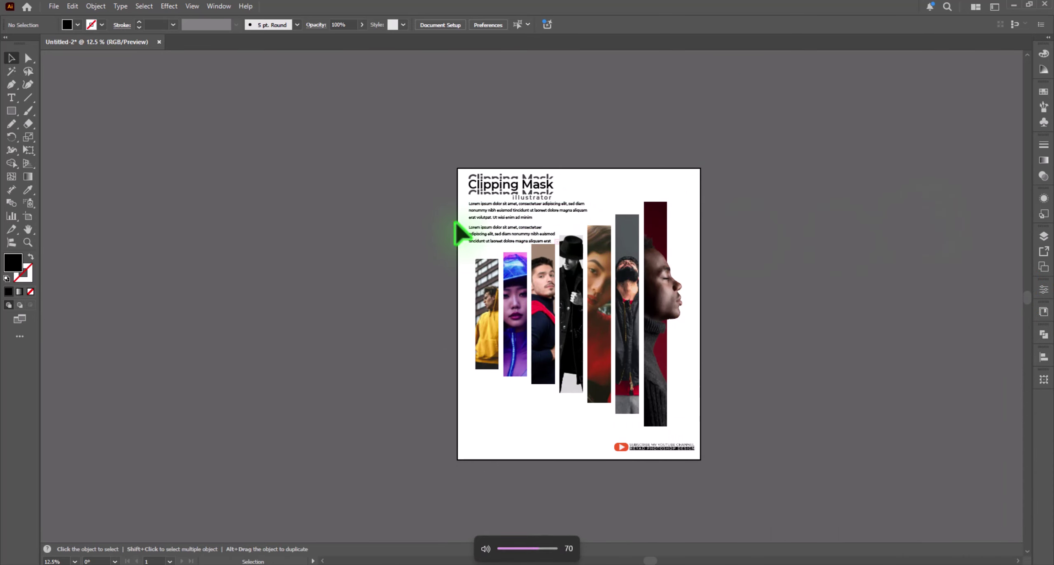
pyautogui.moveTo(553, 199); pyautogui.dragTo(518, 425)
pyautogui.click(344, 156)
pyautogui.click(290, 347)
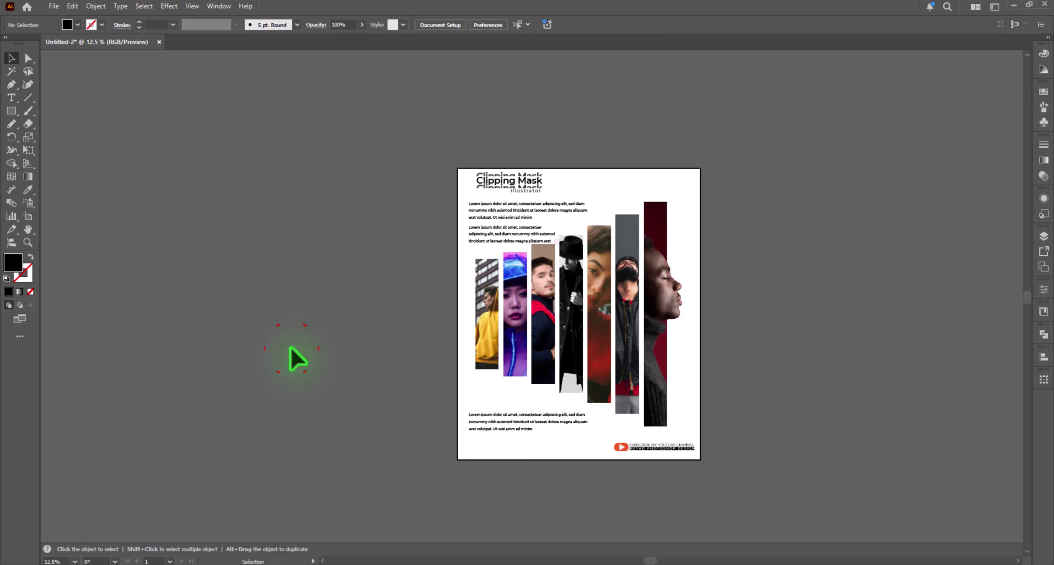
# Move the YouTube channel logo to the artboard's lower-left corner, below the bottom paragraph.
pyautogui.hotkey('ctrl', '+')
pyautogui.moveTo(699, 510); pyautogui.dragTo(491, 503)
pyautogui.click(810, 376)
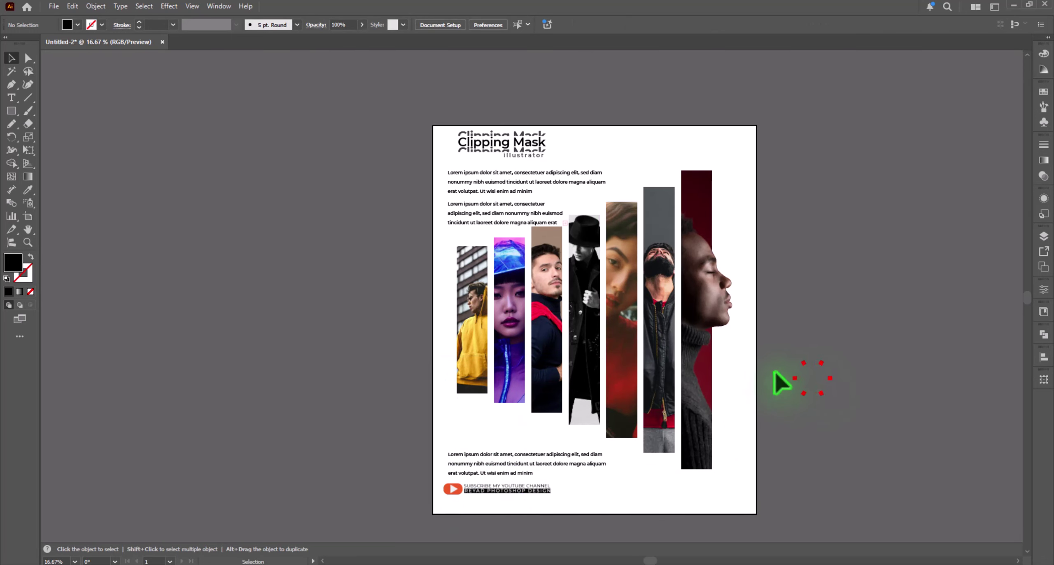
pyautogui.hotkey('ctrl', '-')
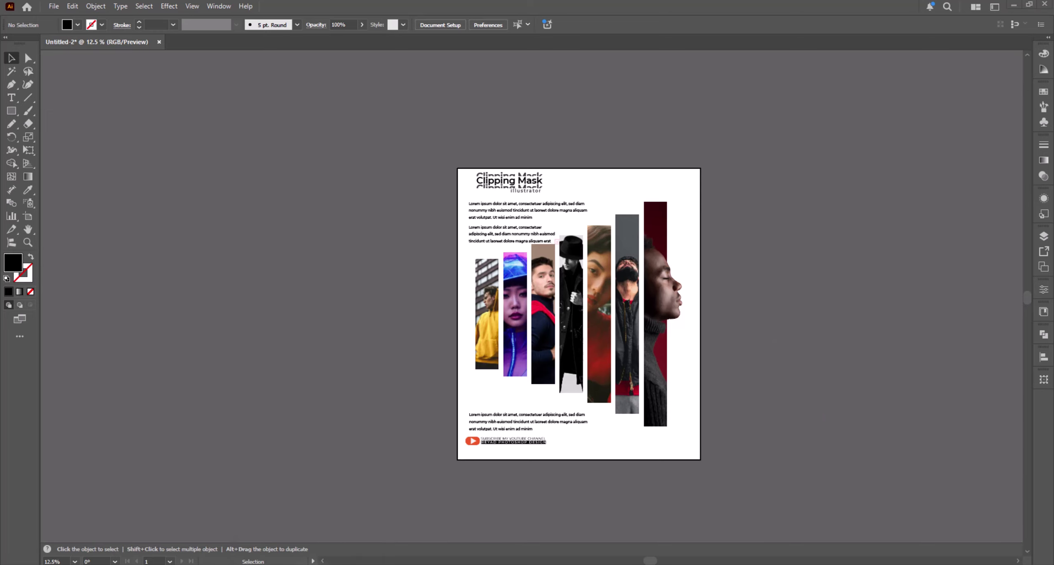
# Draw a 2500 x 3001 pt rectangle that covers the whole artboard.
pyautogui.click(239, 93)
pyautogui.hotkey('ctrl', 'a')
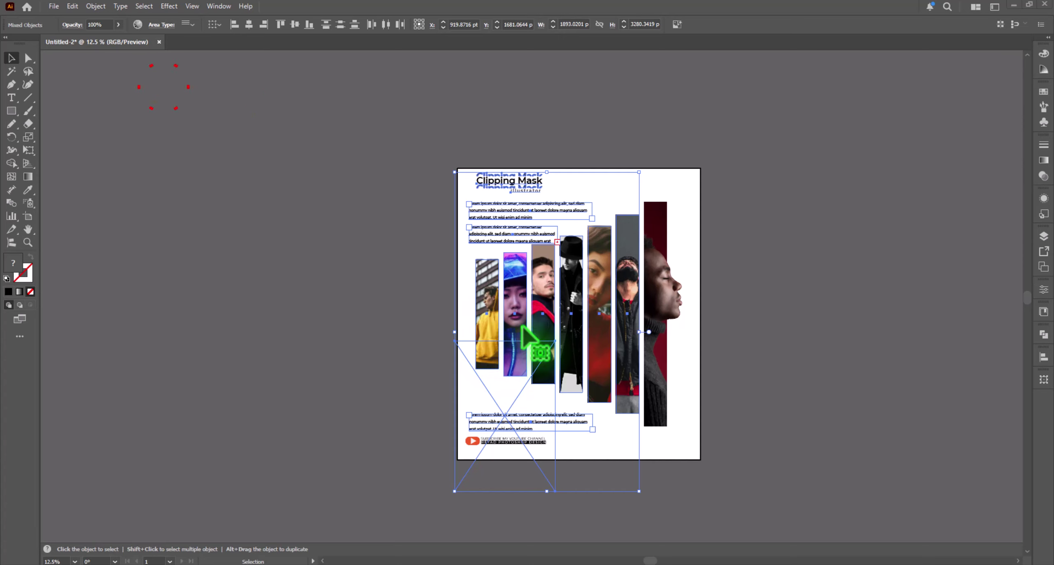
pyautogui.click(424, 233)
pyautogui.click(11, 110)
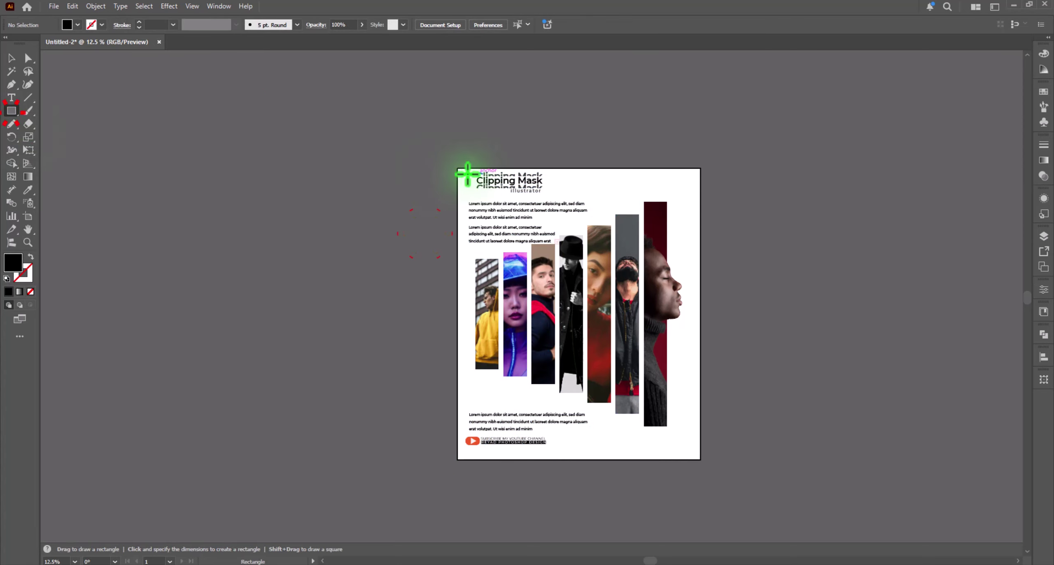
pyautogui.moveTo(458, 169)
pyautogui.mouseDown()
pyautogui.moveTo(652, 423)
pyautogui.moveTo(700, 459)
pyautogui.mouseUp()
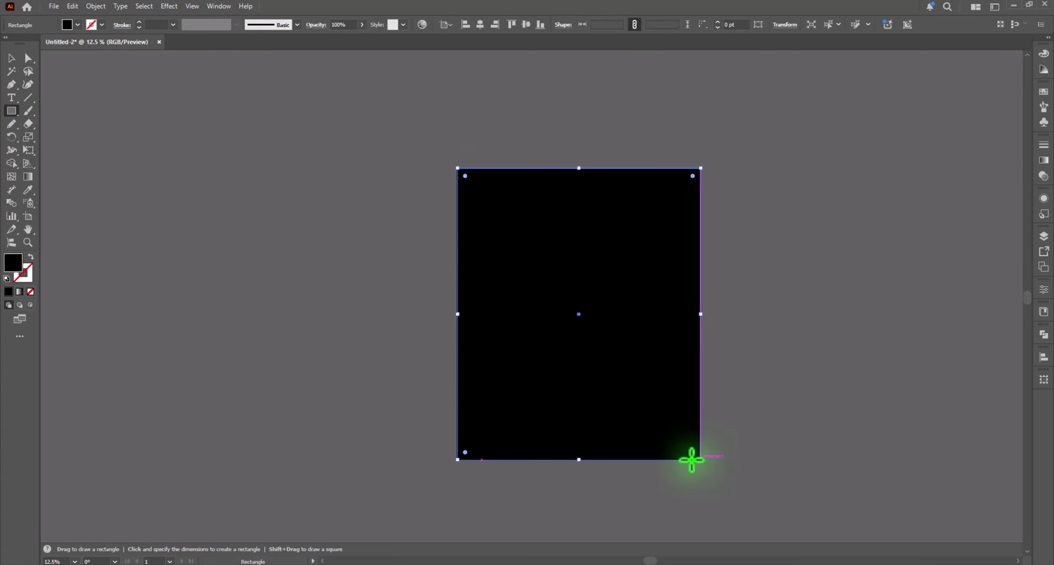
# Fill the full-artboard rectangle with a linear gradient from very light grey to white.
pyautogui.click(1044, 162)
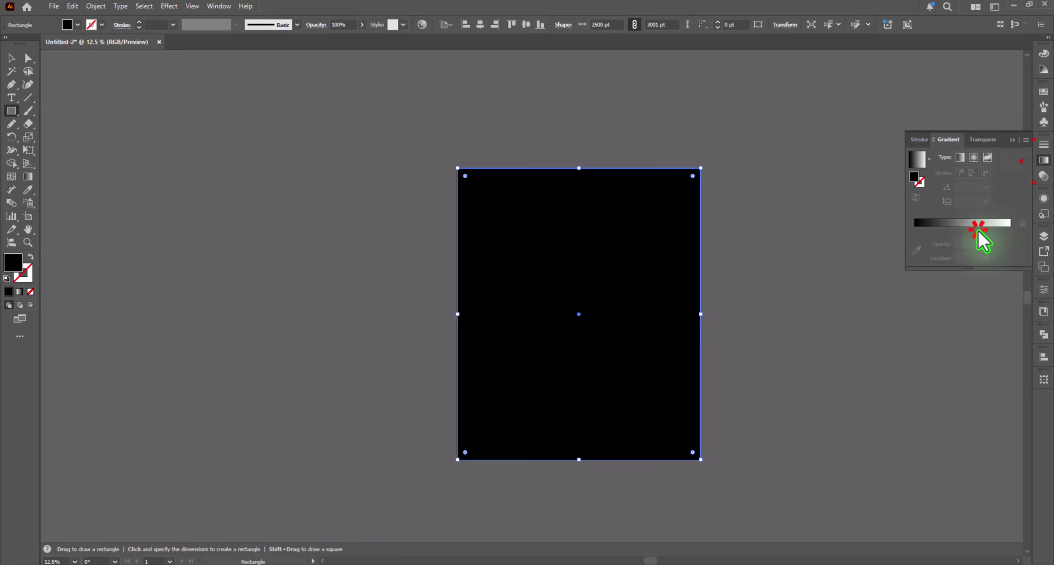
pyautogui.click(949, 238)
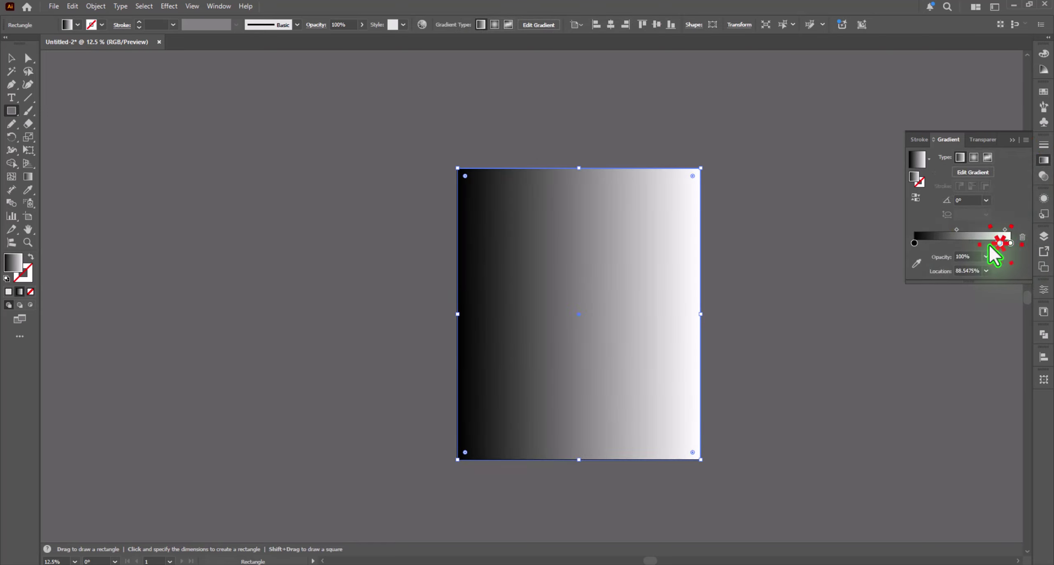
pyautogui.moveTo(914, 243); pyautogui.dragTo(913, 272)
pyautogui.moveTo(1000, 243); pyautogui.dragTo(884, 259)
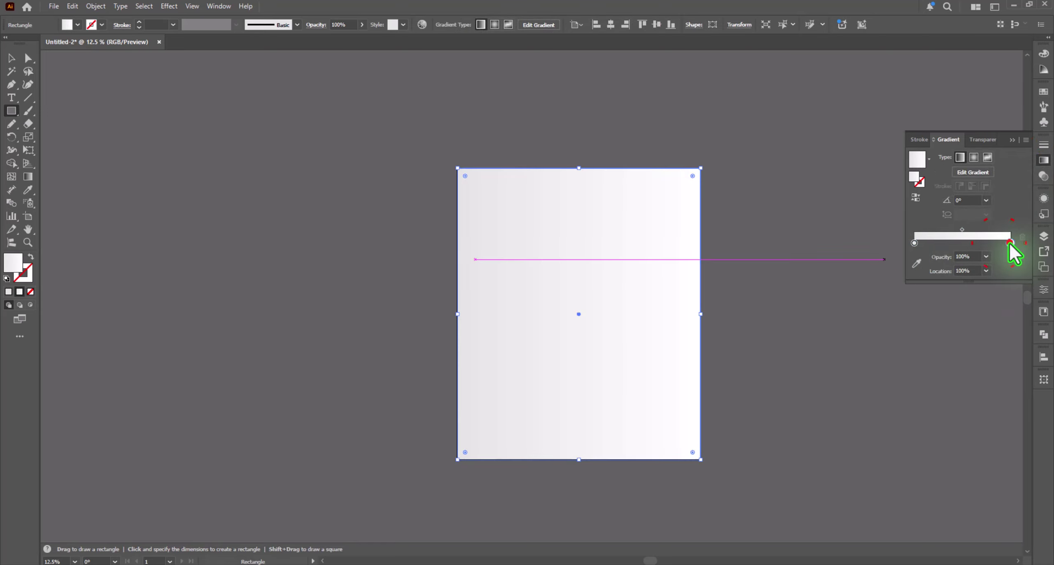
pyautogui.click(916, 266)
pyautogui.click(917, 250)
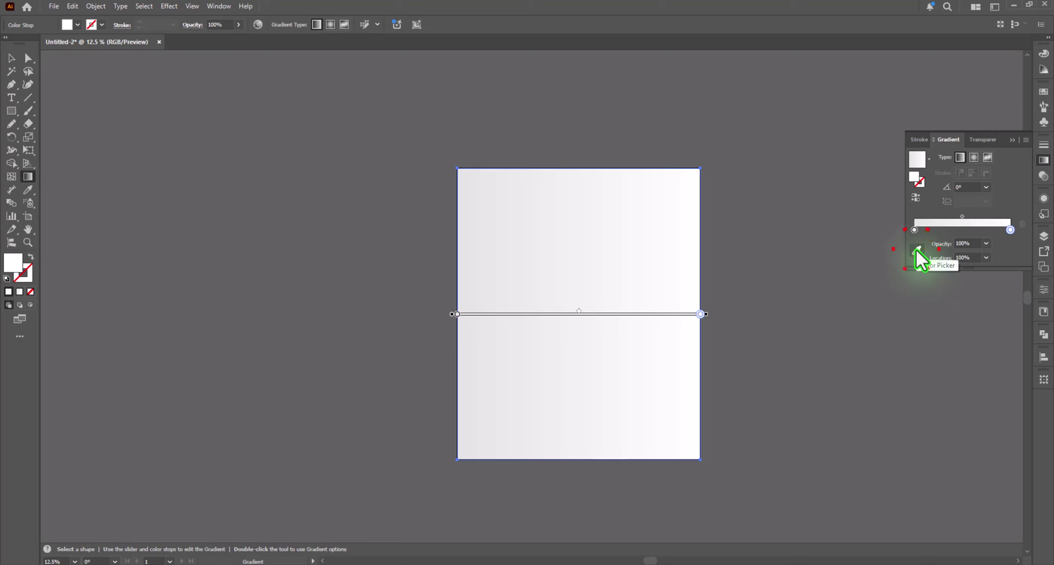
pyautogui.press('Escape')
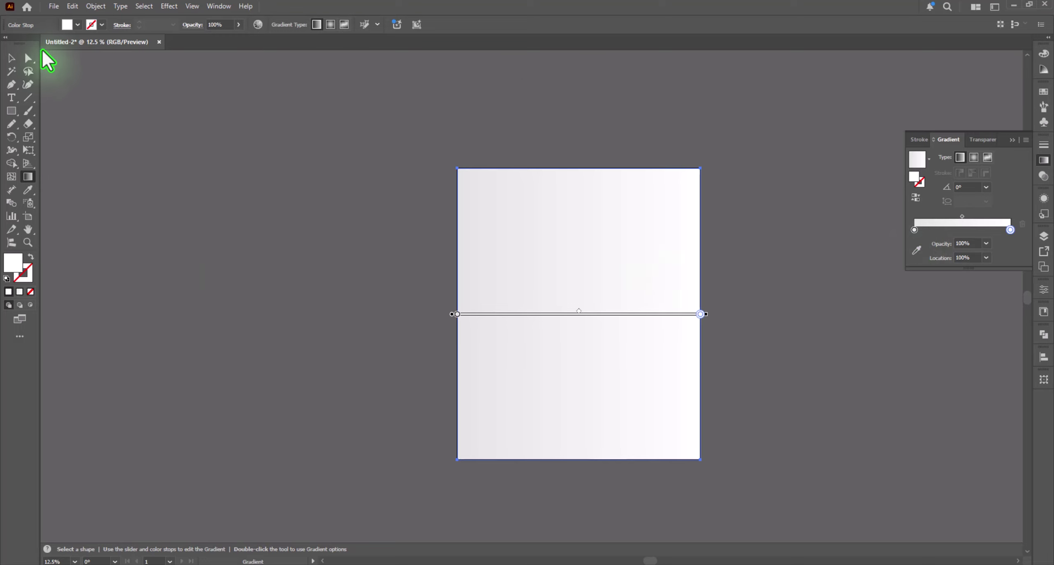
pyautogui.click(76, 24)
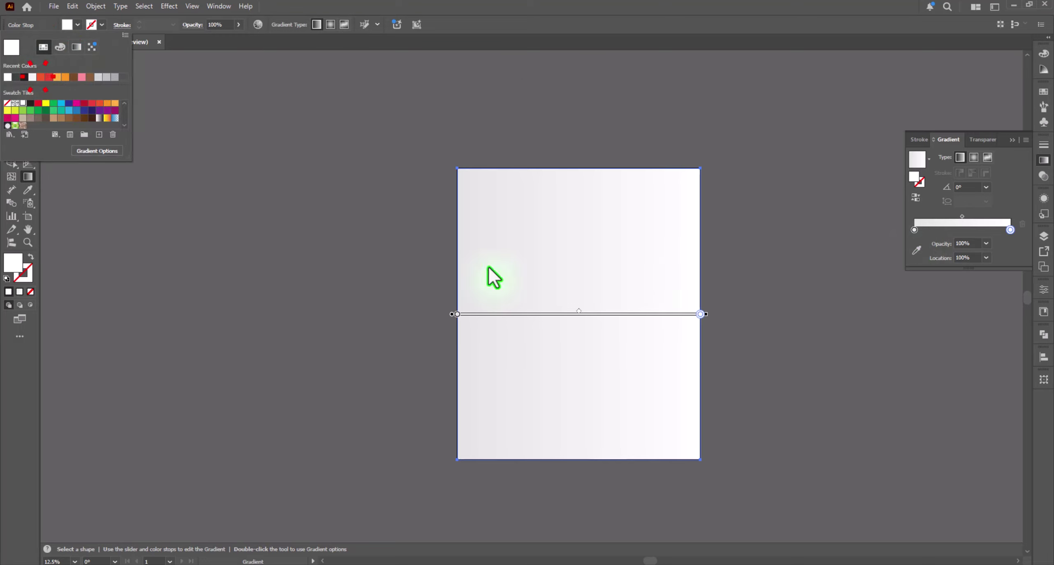
pyautogui.click(916, 250)
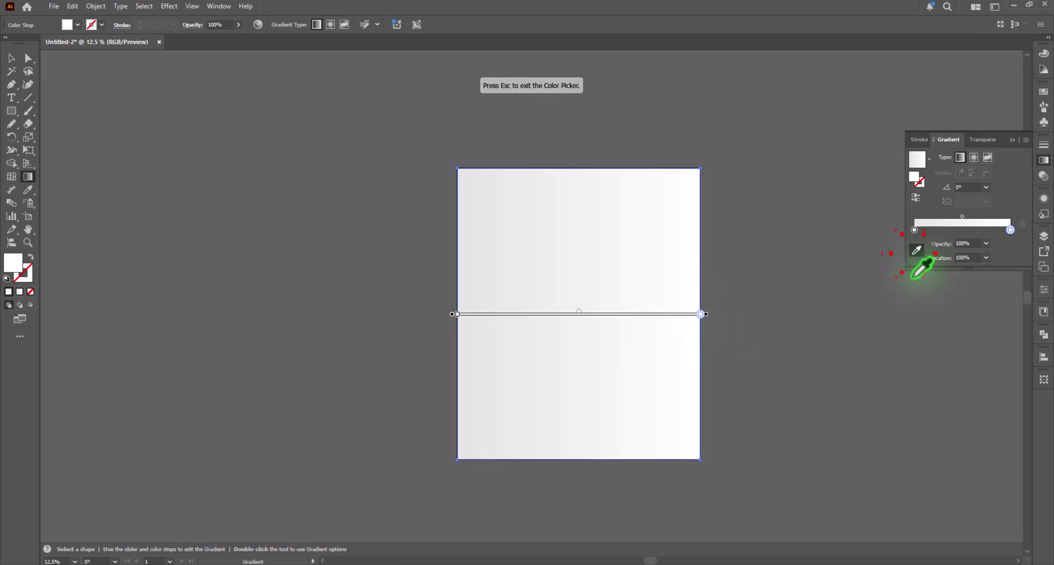
pyautogui.press('Escape')
# Redraw the gradient line across the middle of the rectangle, running from grey at the left to white at the right.
pyautogui.moveTo(658, 304); pyautogui.dragTo(493, 305)
pyautogui.moveTo(629, 294); pyautogui.dragTo(646, 304)
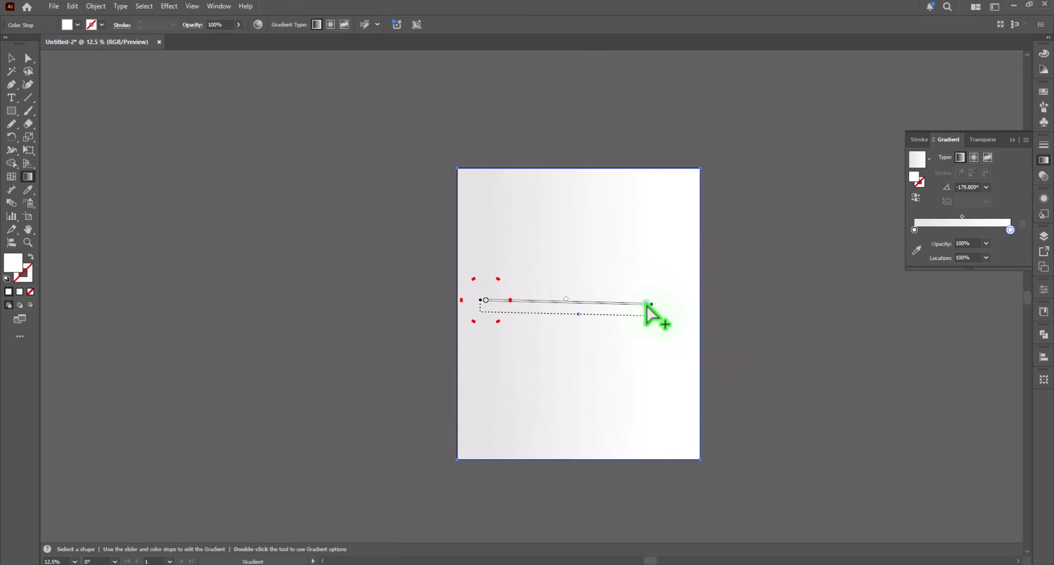
pyautogui.click(11, 58)
pyautogui.click(144, 230)
# Send the gradient rectangle to the back so it serves as the poster background, and close the gradient settings.
pyautogui.click(461, 228)
pyautogui.rightClick(461, 229)
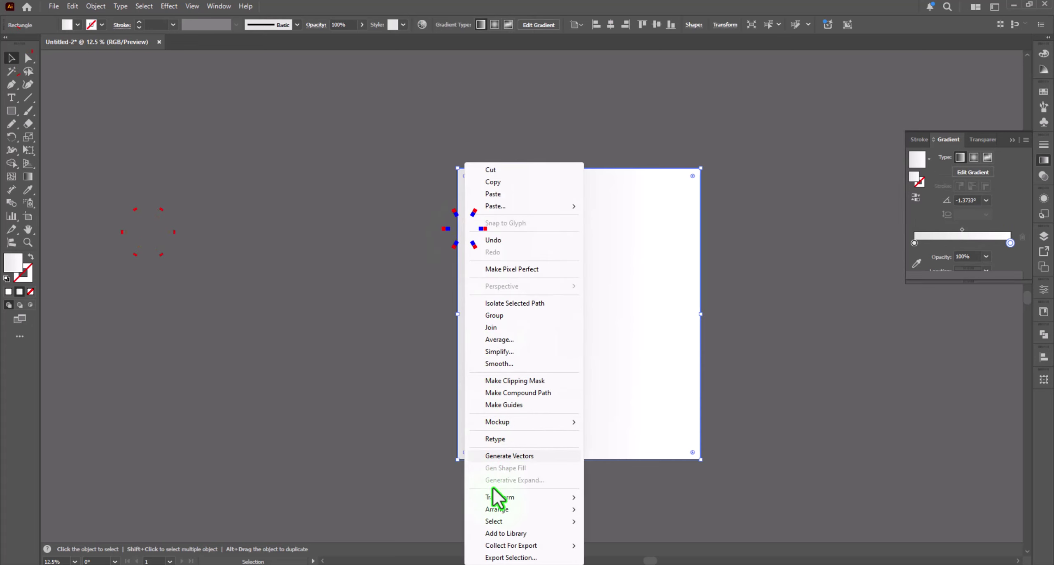
pyautogui.moveTo(535, 511)
pyautogui.click(620, 545)
pyautogui.click(757, 469)
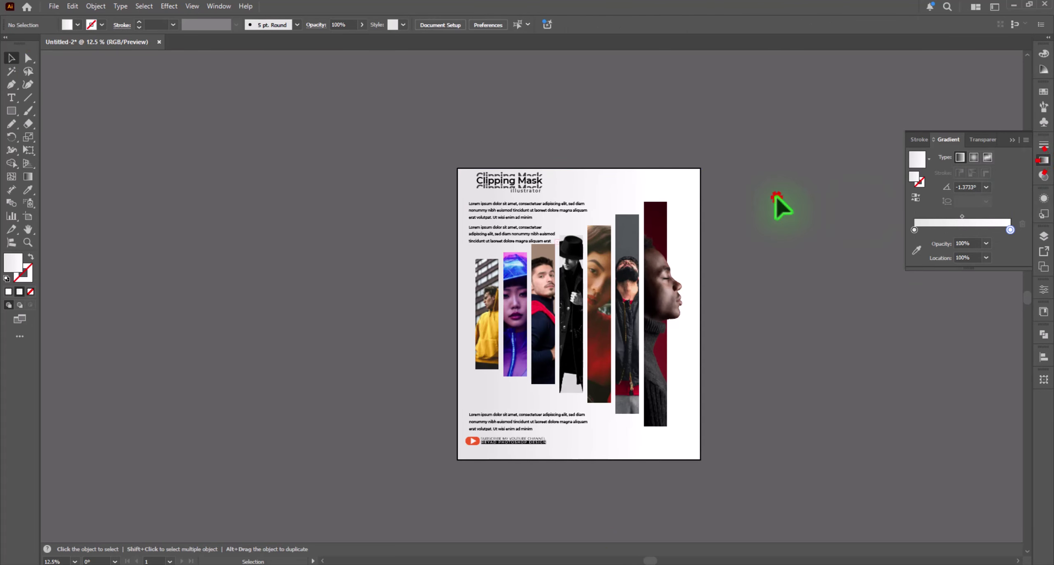
pyautogui.click(1042, 161)
pyautogui.click(921, 206)
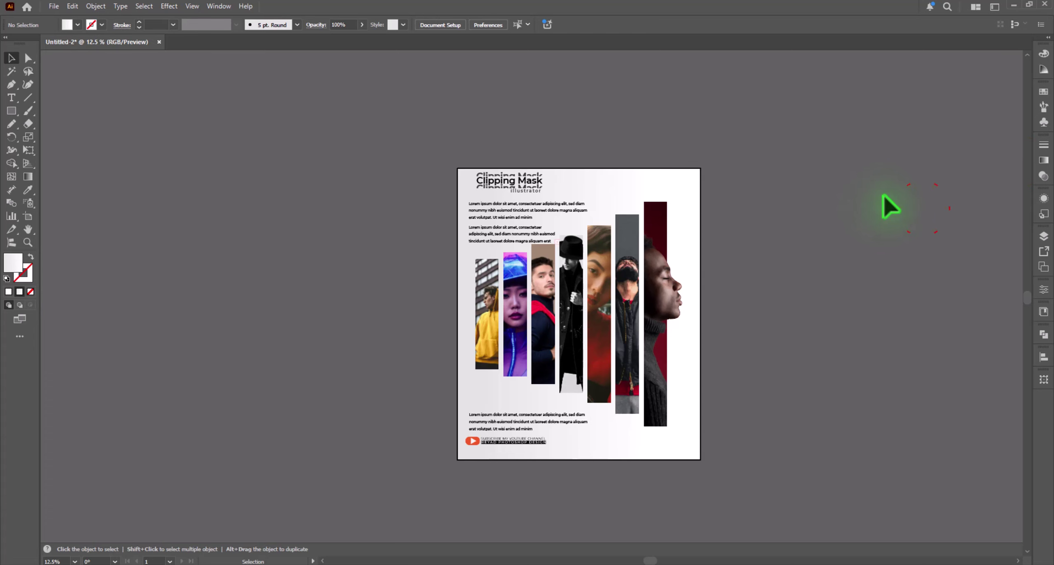
# Convert the two upper paragraphs to outlines and scale them down together to about 944 pt wide.
pyautogui.hotkey('ctrl', '+')
pyautogui.hotkey('ctrl', '+')
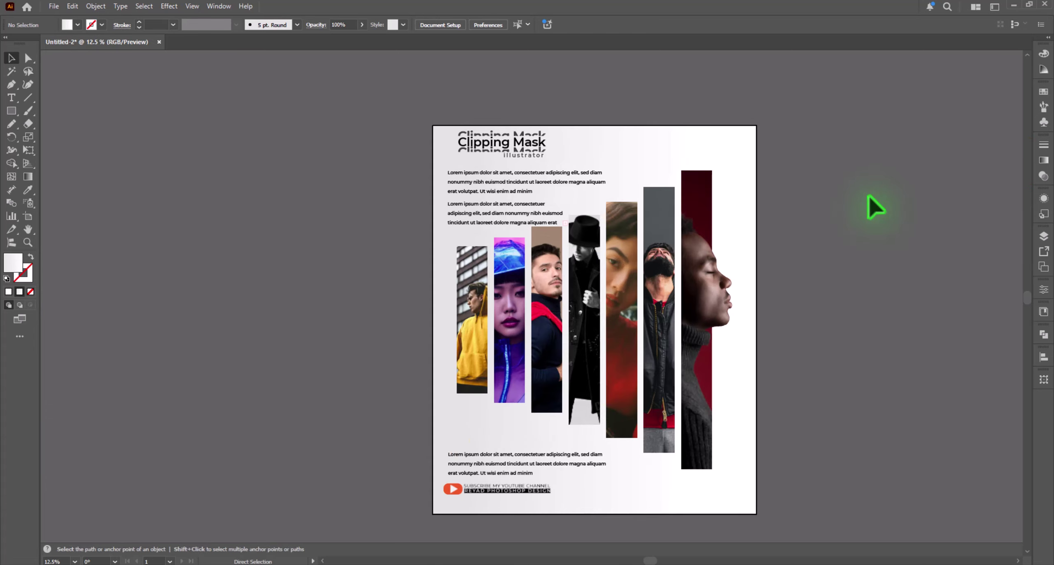
pyautogui.click(411, 117)
pyautogui.keyDown('shift'); pyautogui.click(443, 164); pyautogui.keyUp('shift')
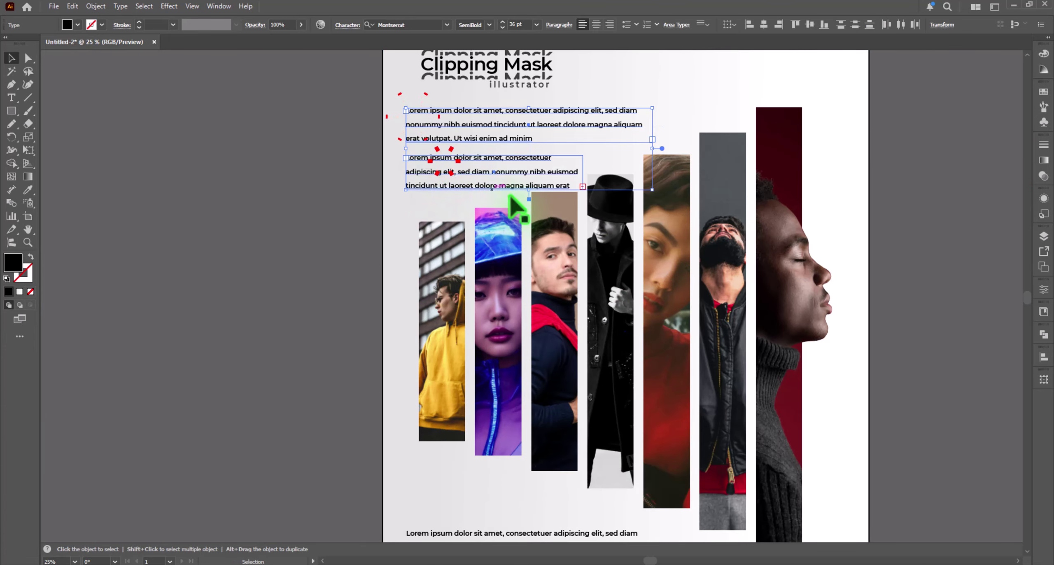
pyautogui.rightClick(498, 175)
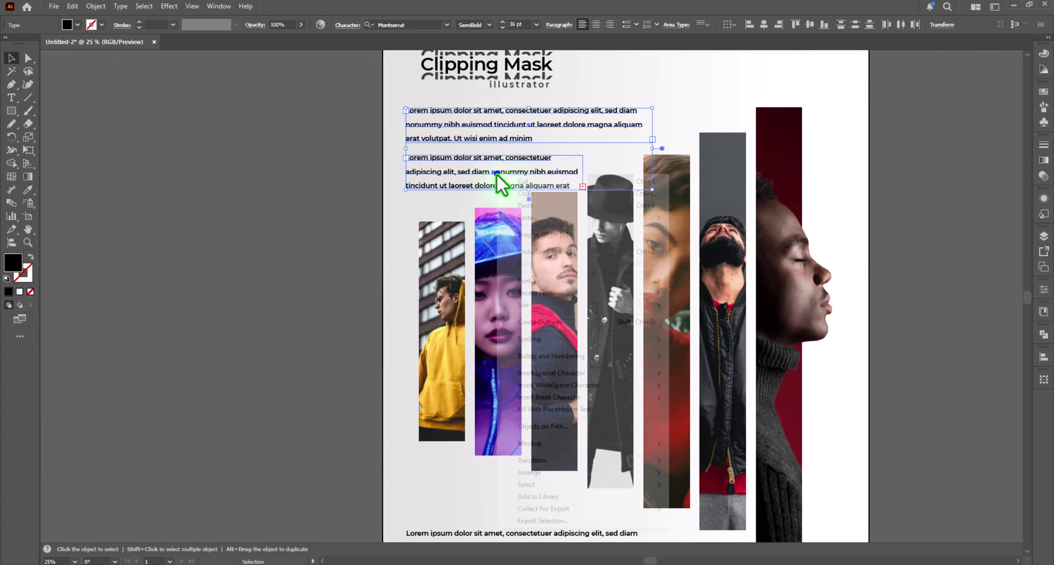
pyautogui.click(544, 323)
pyautogui.moveTo(522, 190); pyautogui.dragTo(520, 164)
# Move the bottom paragraph slightly up and to the left to leave more space above the logo.
pyautogui.scroll(-5, 263, 252)
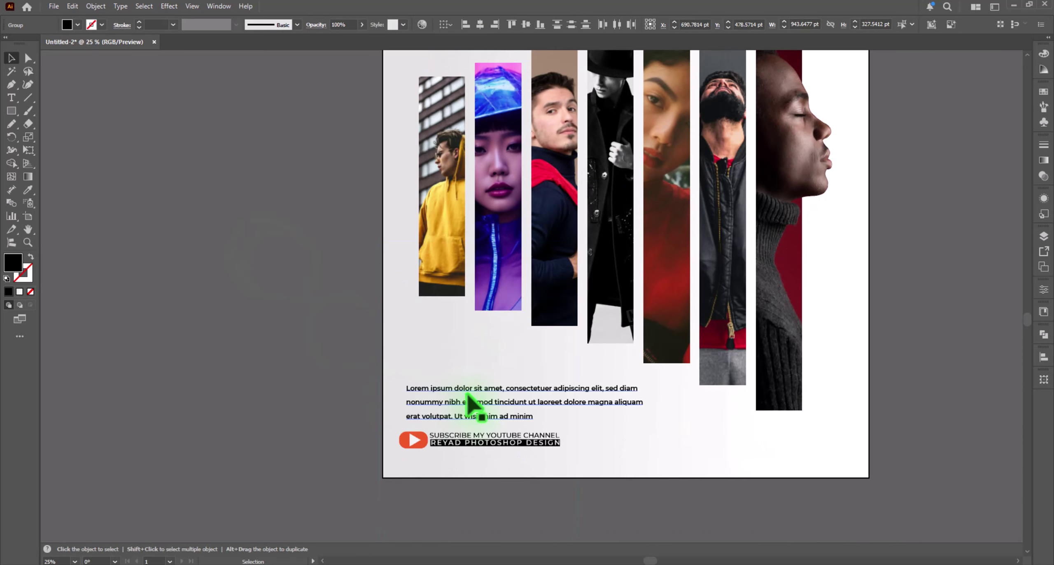
pyautogui.click(470, 401)
pyautogui.moveTo(624, 419); pyautogui.dragTo(616, 404)
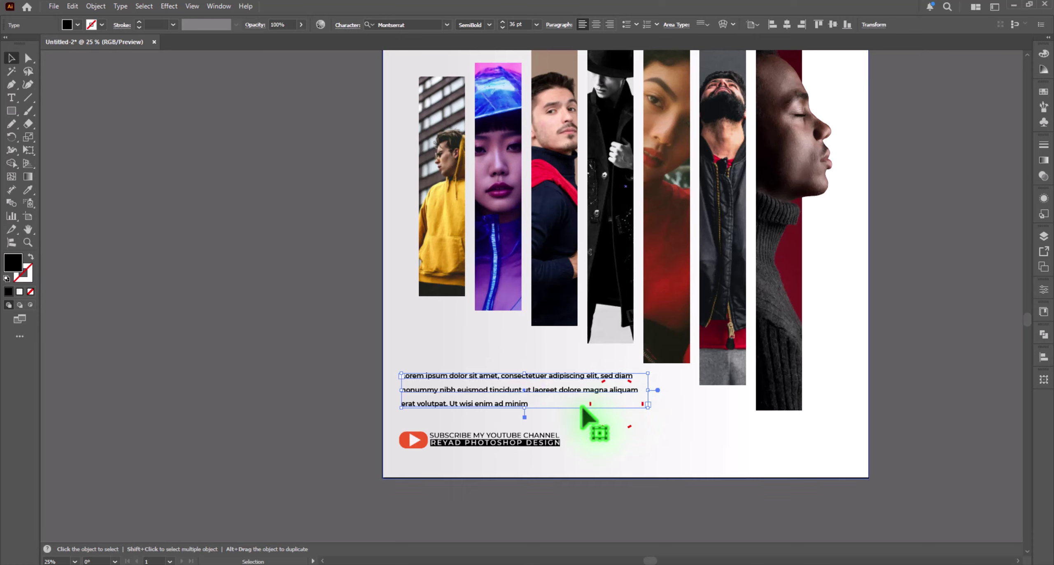
# Convert the bottom paragraph to outlines, scale it to about 917 pt wide and shift it slightly left.
pyautogui.rightClick(522, 400)
pyautogui.click(576, 205)
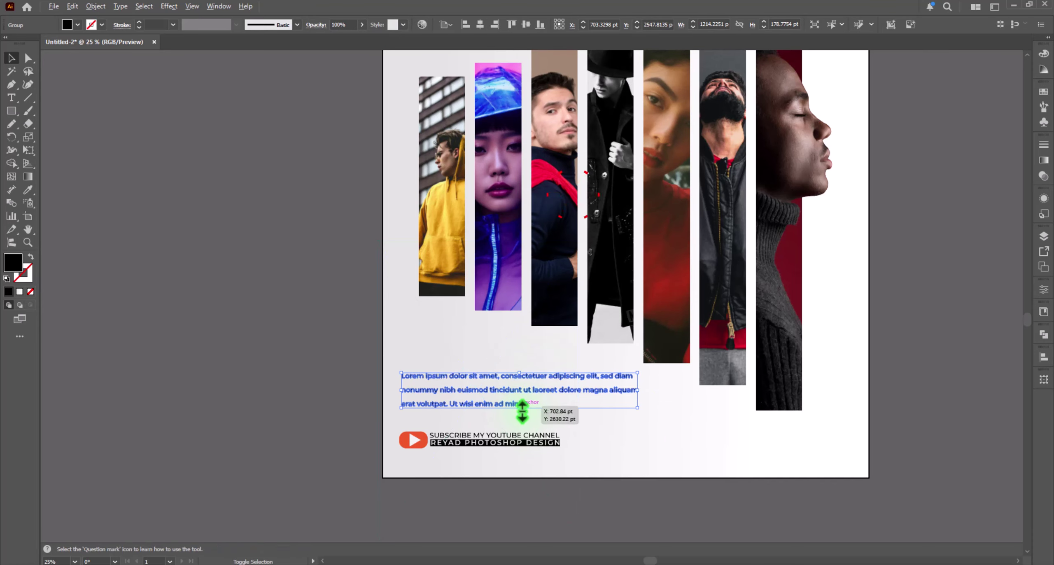
pyautogui.moveTo(522, 408); pyautogui.dragTo(506, 402)
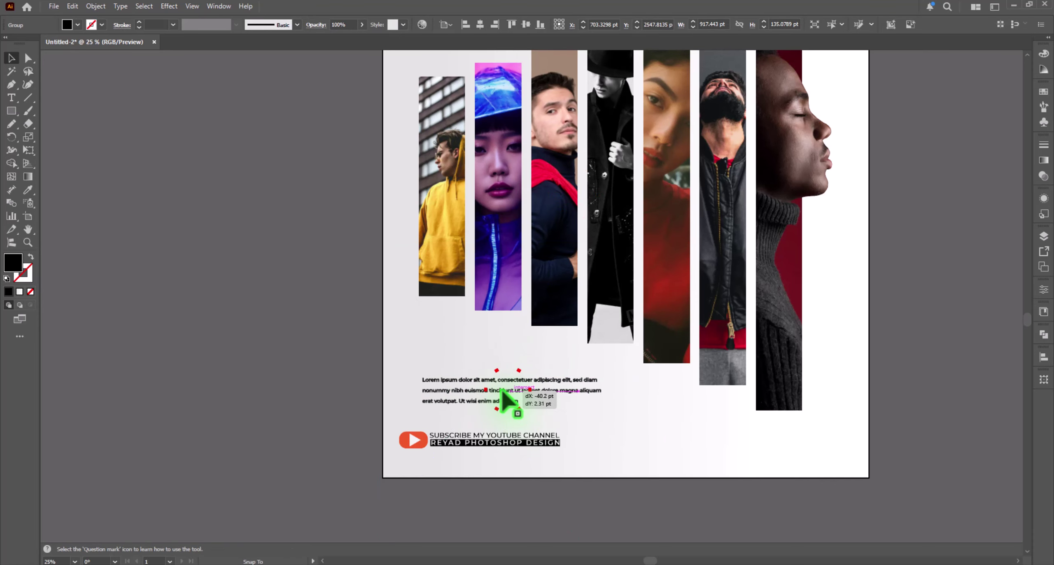
pyautogui.click(240, 298)
pyautogui.scroll(3, 258, 329)
pyautogui.hotkey('ctrl', '-')
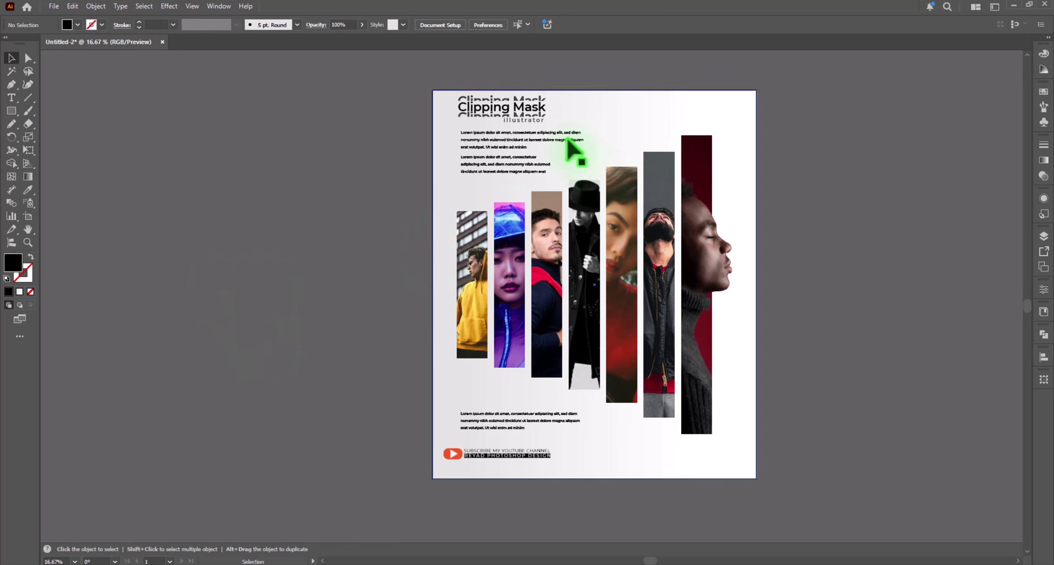
pyautogui.moveTo(449, 130); pyautogui.dragTo(498, 174)
pyautogui.hotkey('ctrl', 'z')
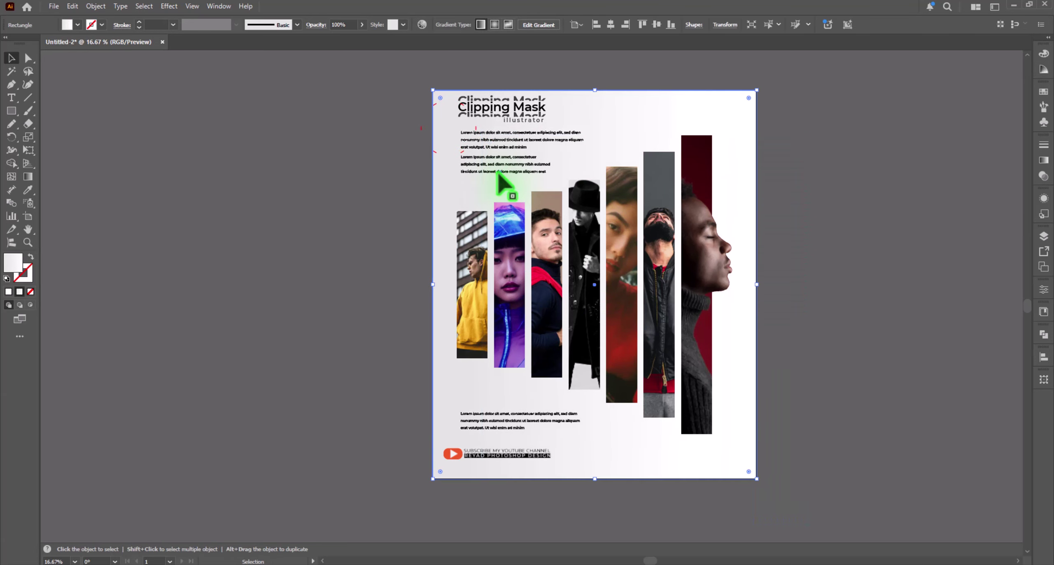
# Shift the two outlined upper paragraphs slightly down, farther from the subtitle.
pyautogui.click(851, 190)
pyautogui.click(514, 142)
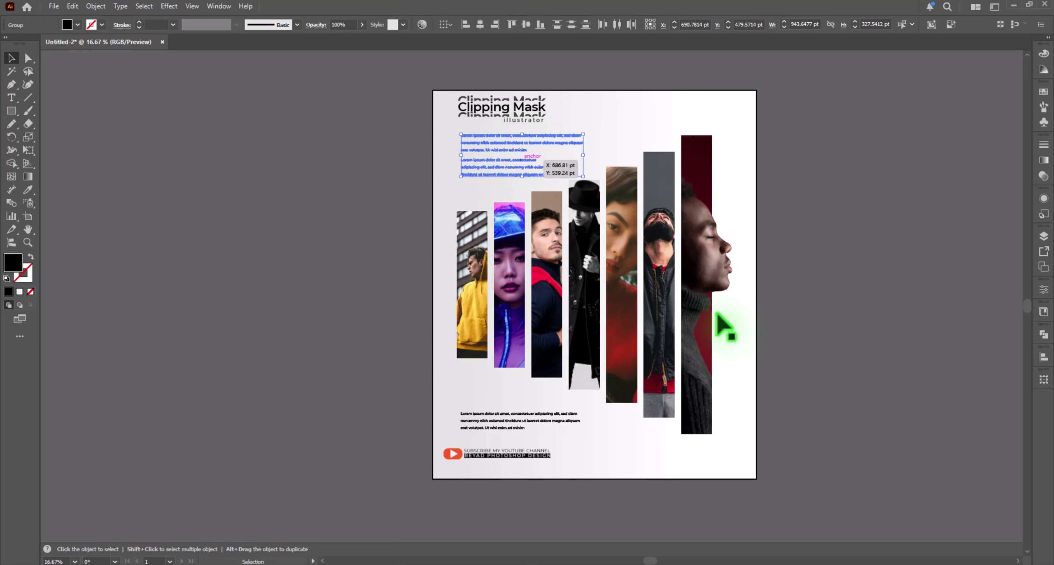
pyautogui.click(894, 357)
pyautogui.scroll(1, 894, 356)
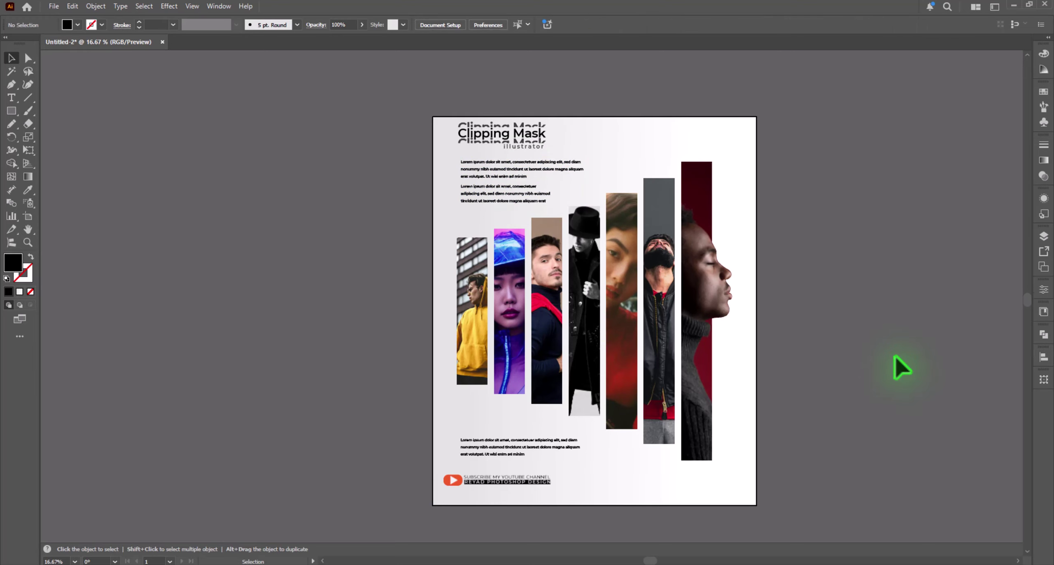